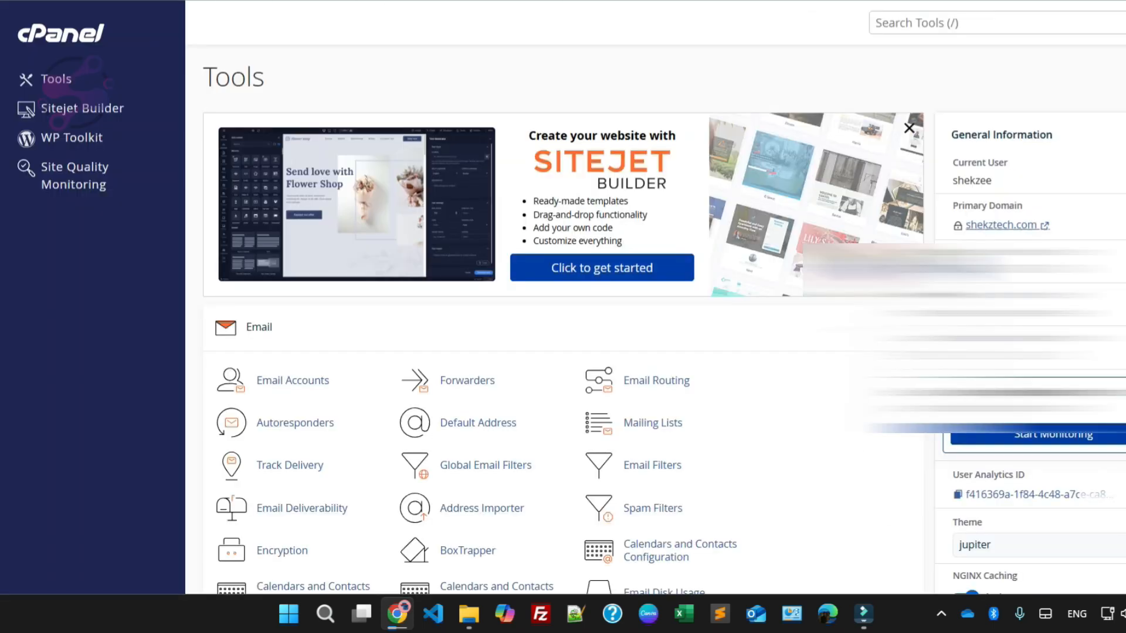
- Open File Manager from the cPanel tools and go to the public_html folder's contents
{"action": "scroll", "coordinate": [563, 352], "scroll_direction": "down", "scroll_amount": 7}
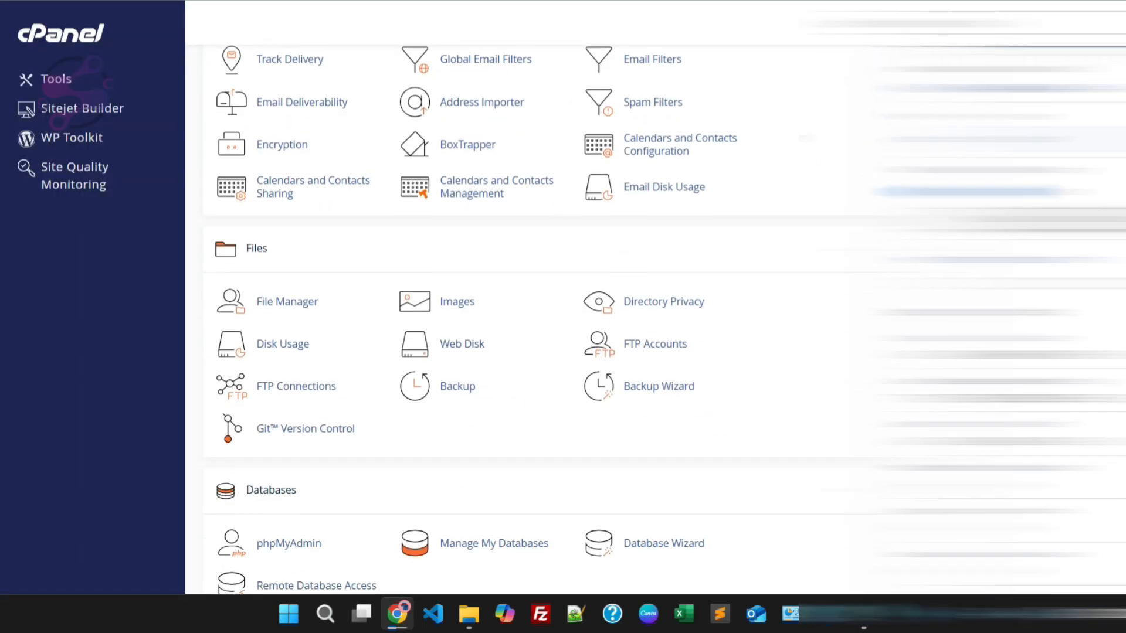
{"action": "scroll", "coordinate": [455, 299], "scroll_direction": "down", "scroll_amount": 7}
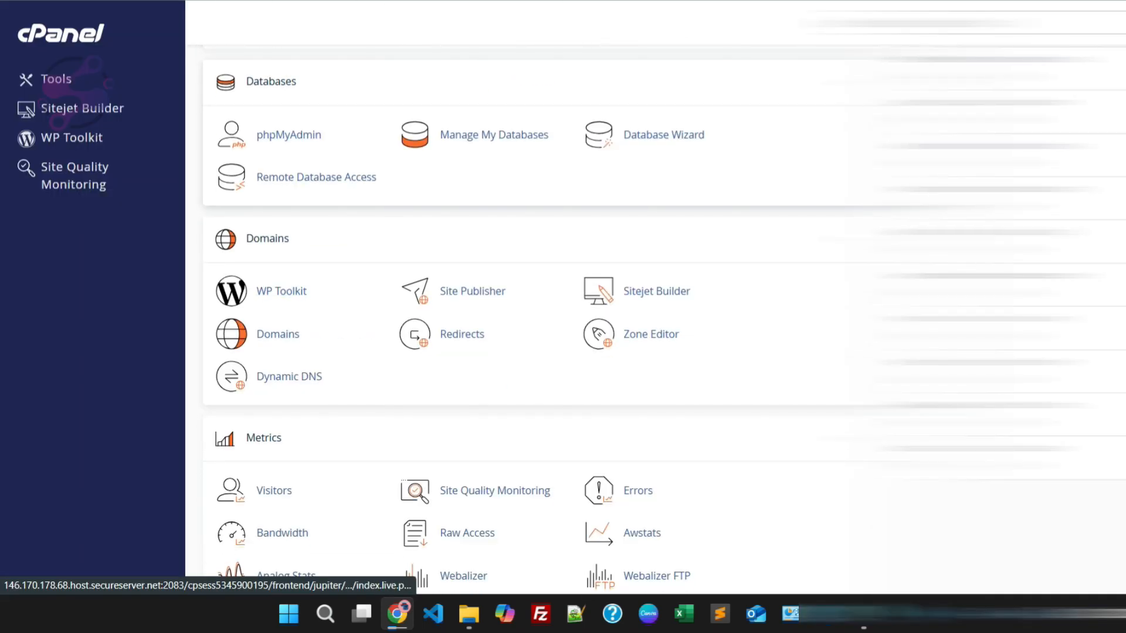
{"action": "scroll", "coordinate": [662, 317], "scroll_direction": "up", "scroll_amount": 15}
{"action": "scroll", "coordinate": [280, 293], "scroll_direction": "down", "scroll_amount": 8}
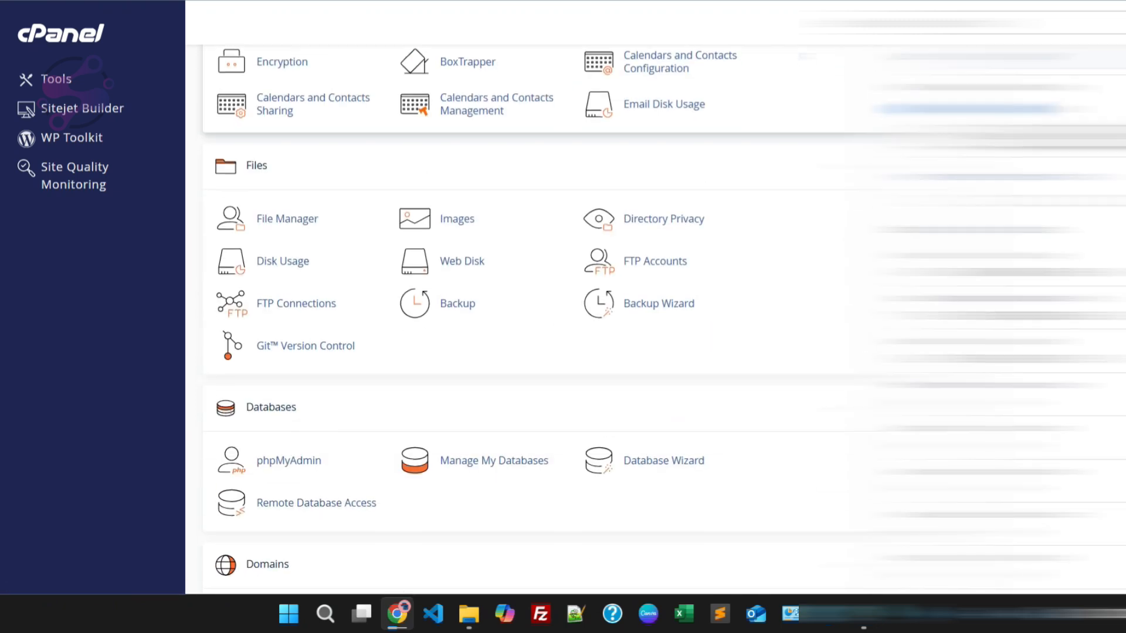
{"action": "left_click", "coordinate": [280, 219]}
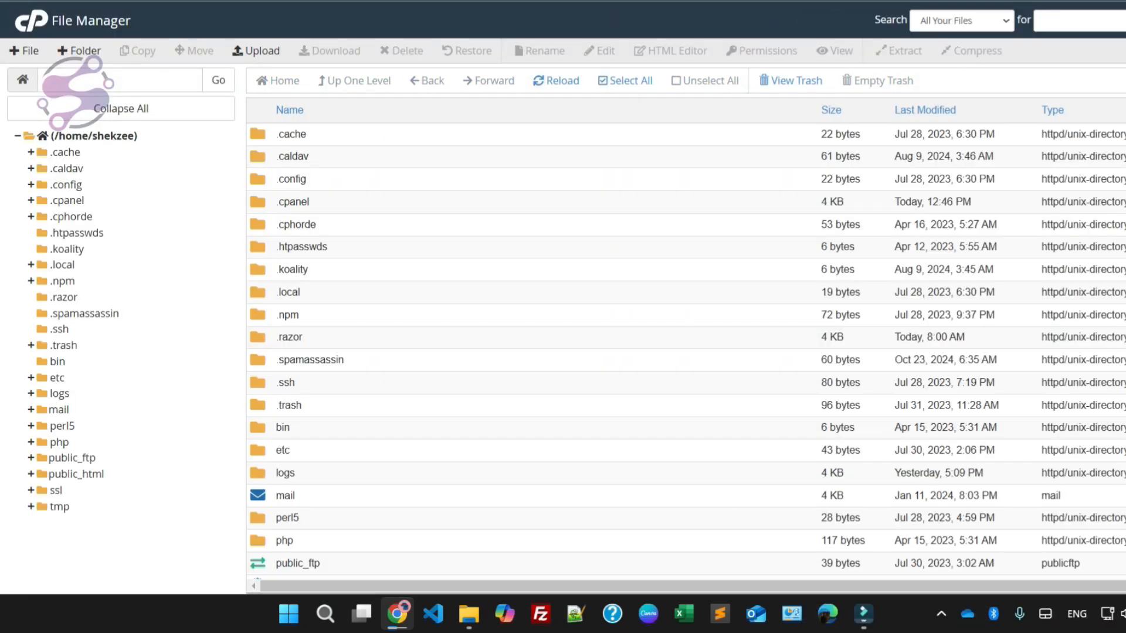
{"action": "left_click", "coordinate": [77, 474]}
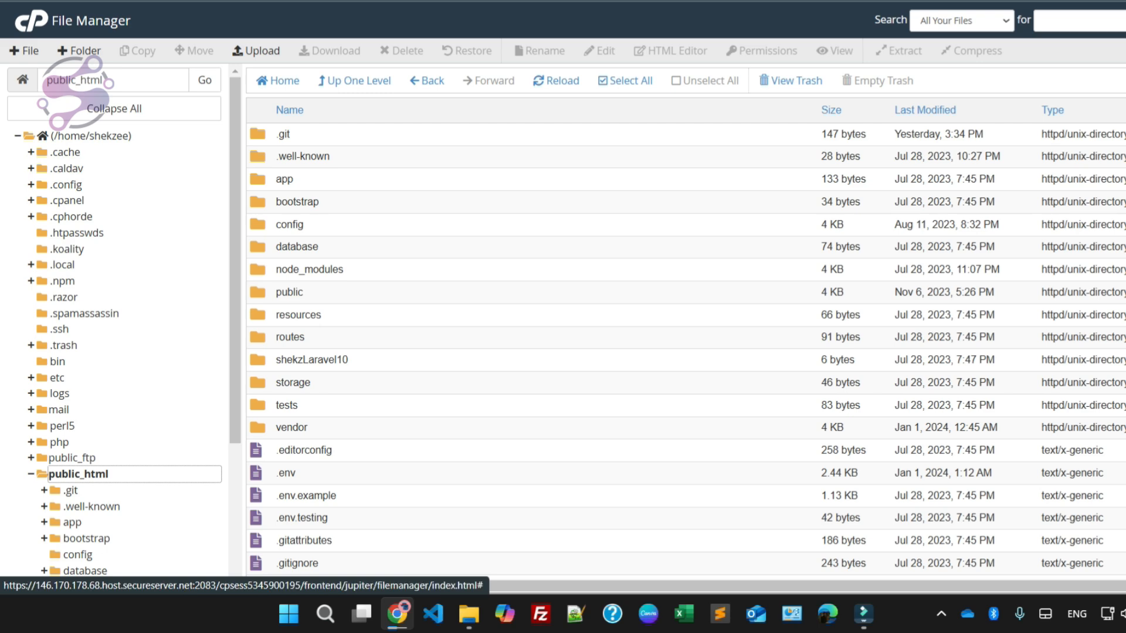
{"action": "scroll", "coordinate": [686, 351], "scroll_direction": "down", "scroll_amount": 10}
{"action": "scroll", "coordinate": [686, 350], "scroll_direction": "up", "scroll_amount": 9}
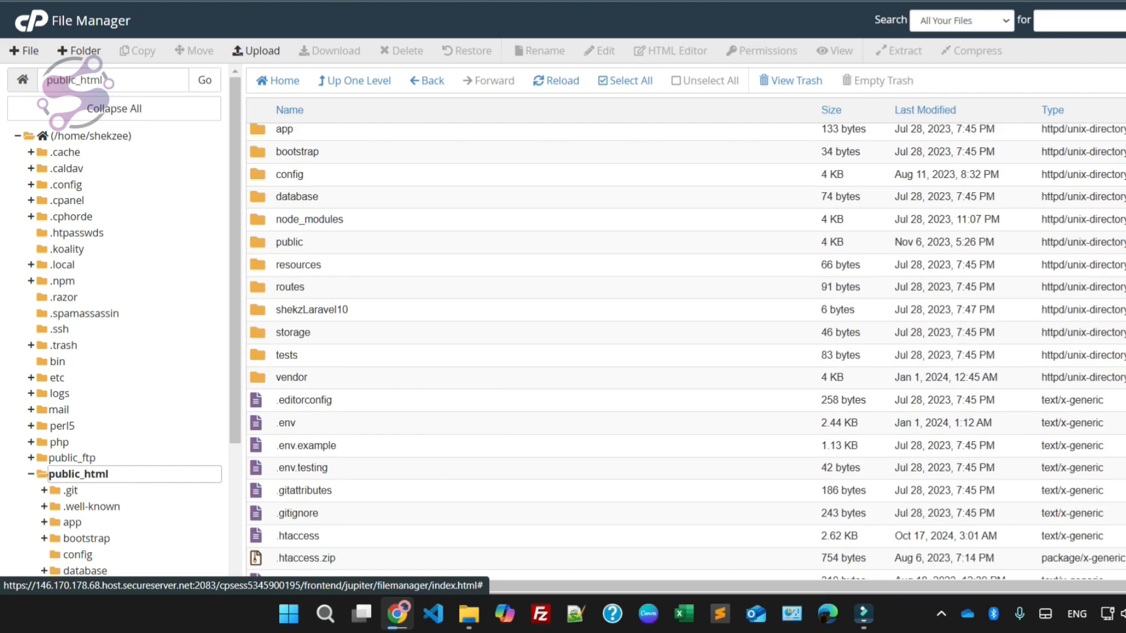
{"action": "left_click", "coordinate": [292, 424]}
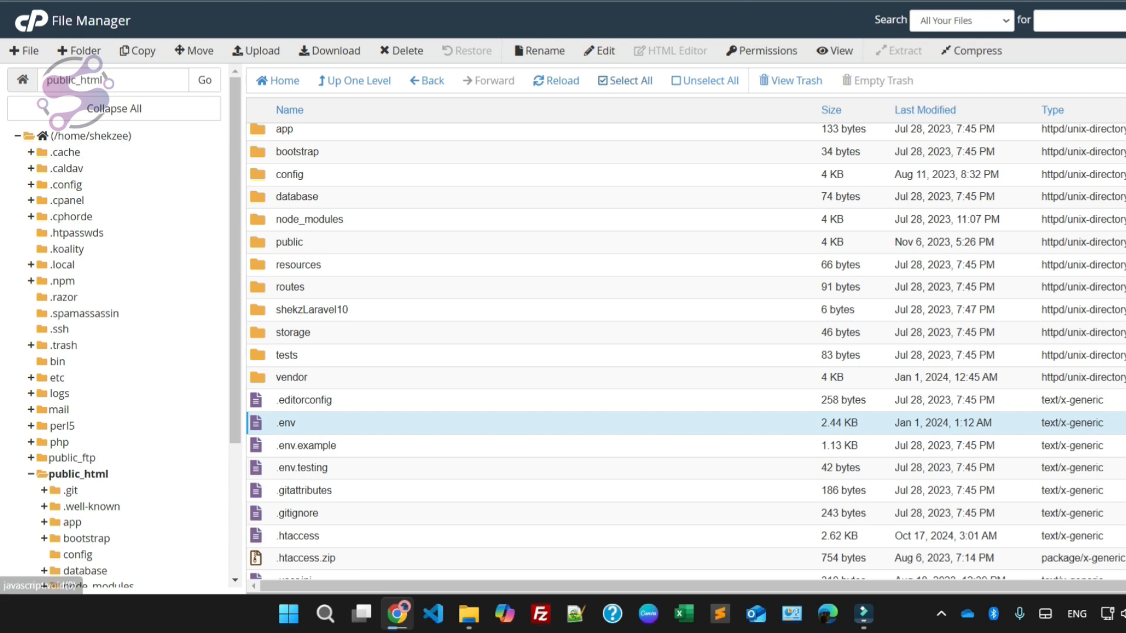
{"action": "left_click", "coordinate": [625, 80]}
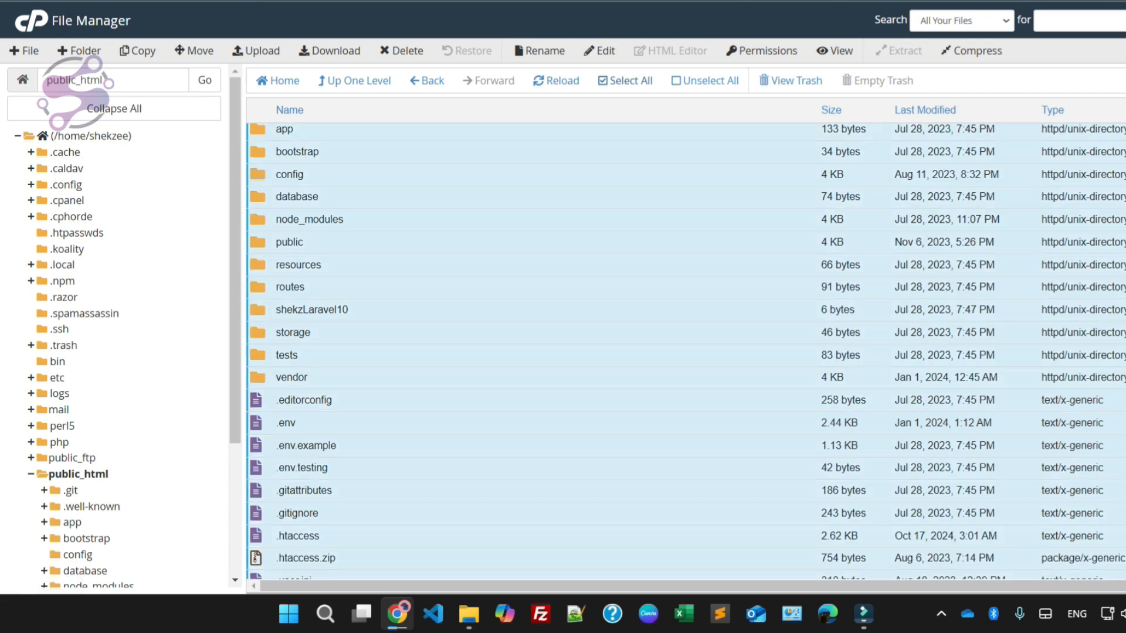
{"action": "scroll", "coordinate": [674, 351], "scroll_direction": "up", "scroll_amount": 1}
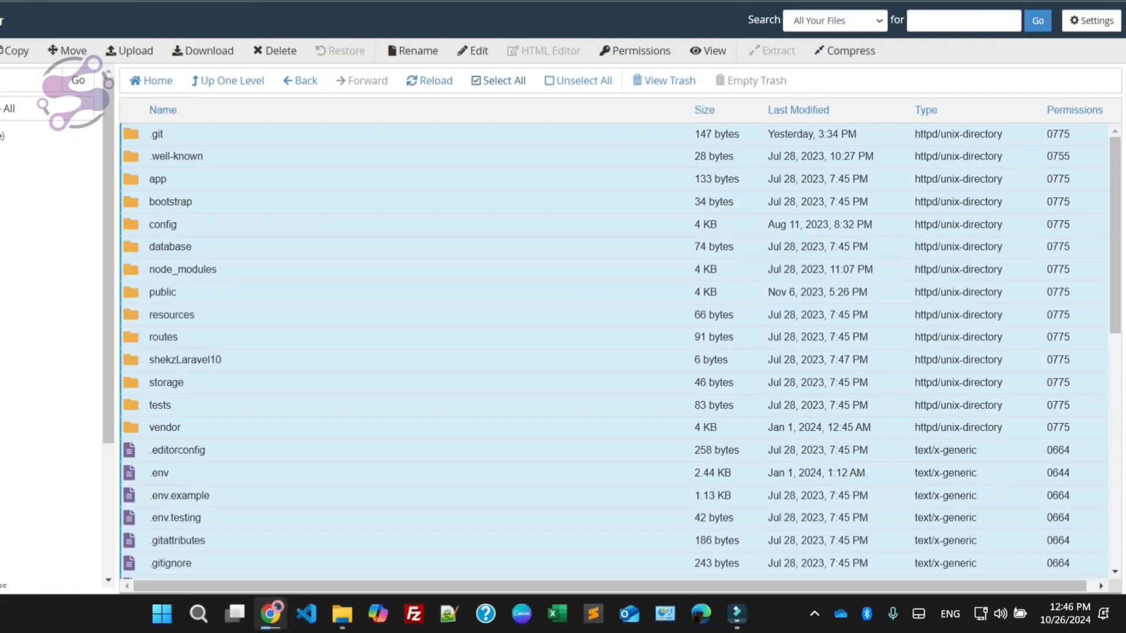
- Save the File Manager preferences with Home Directory as the default and Show Hidden Files (dotfiles) enabled
{"action": "left_click", "coordinate": [1091, 21]}
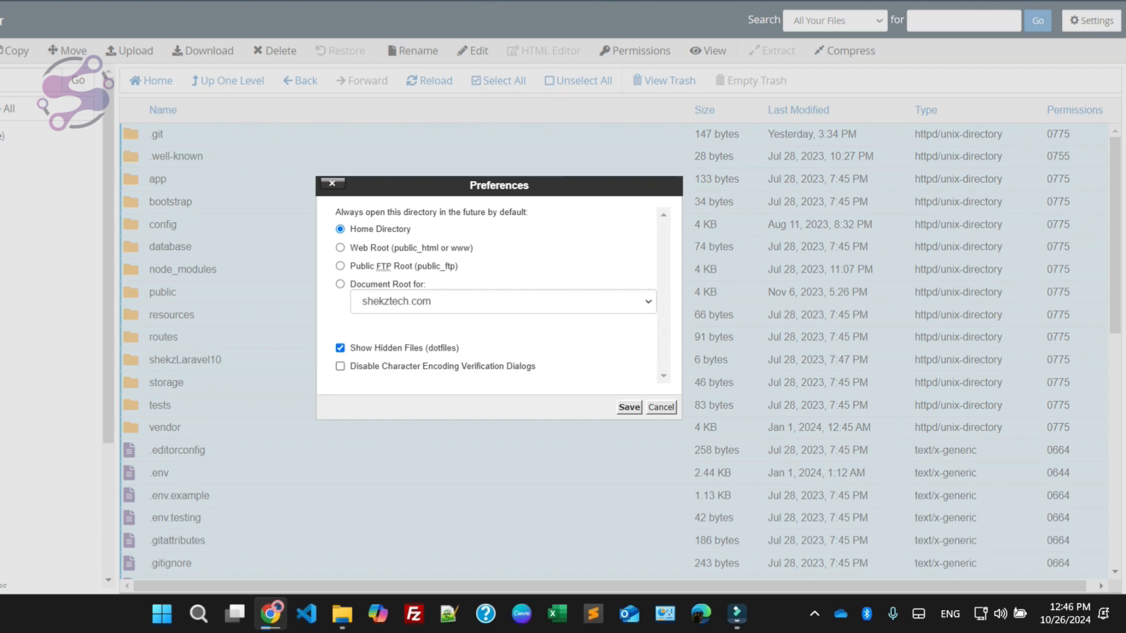
{"action": "left_click", "coordinate": [630, 407]}
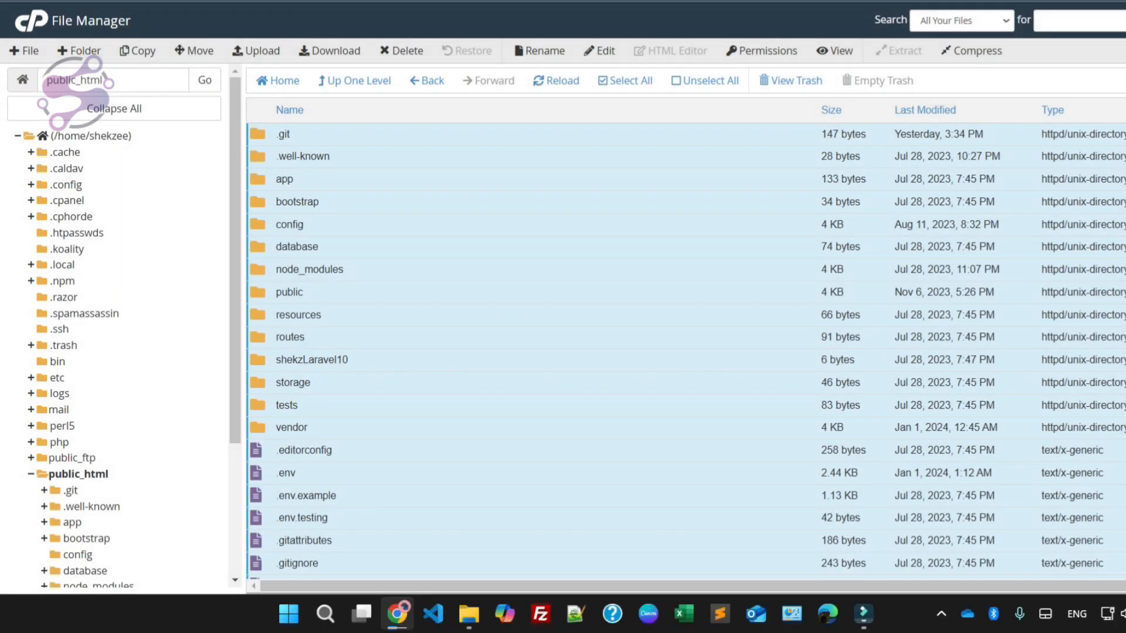
{"action": "scroll", "coordinate": [686, 352], "scroll_direction": "down", "scroll_amount": 3}
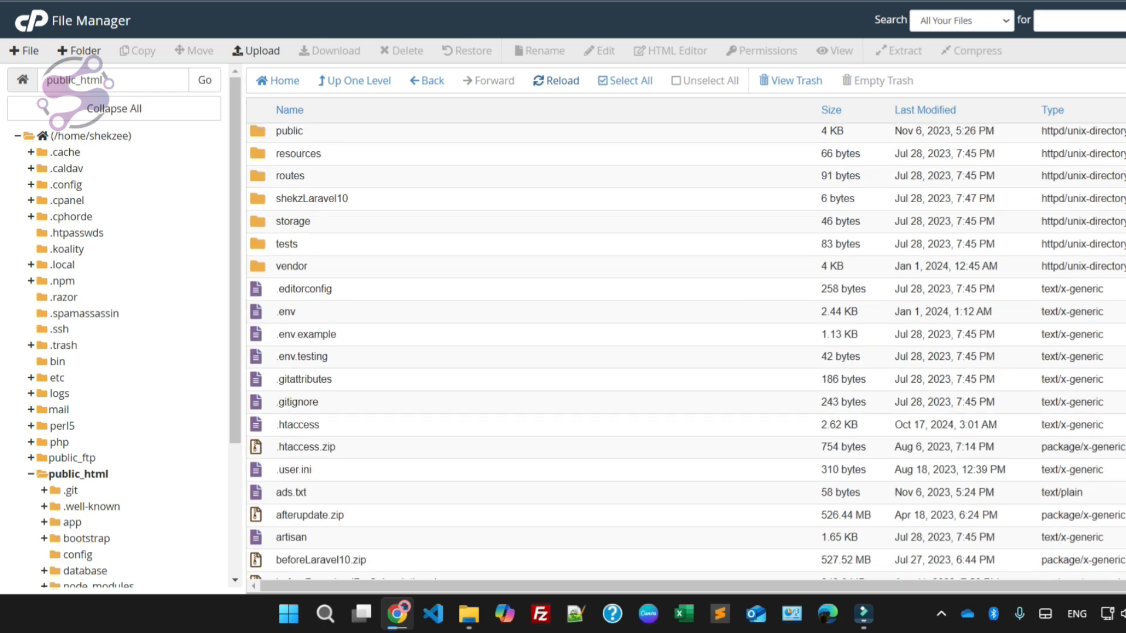
{"action": "scroll", "coordinate": [686, 351], "scroll_direction": "up", "scroll_amount": 3}
- Select everything in public_html except beforeLaravel10.zip, beforePaypalandProSubscription.zip, finalBackupBeforeLaravel.zip, finalbackupbeforemigrating.zip and shekztechmigrateserver.zip
{"action": "left_click", "coordinate": [625, 80]}
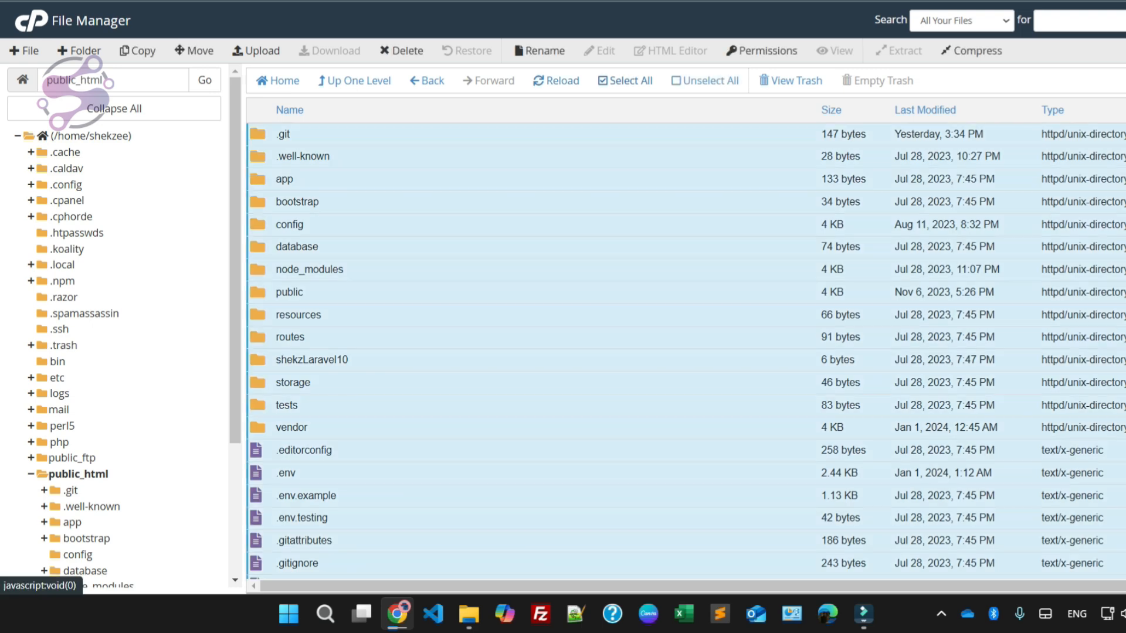
{"action": "scroll", "coordinate": [686, 352], "scroll_direction": "down", "scroll_amount": 10}
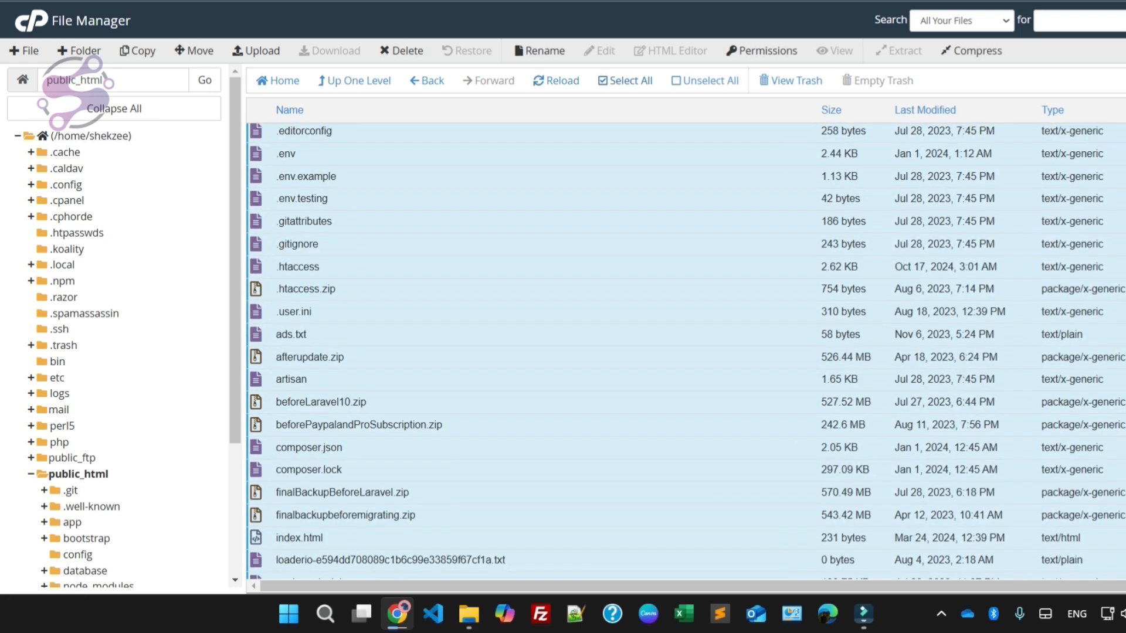
{"action": "left_click", "coordinate": [359, 256], "text": "ctrl"}
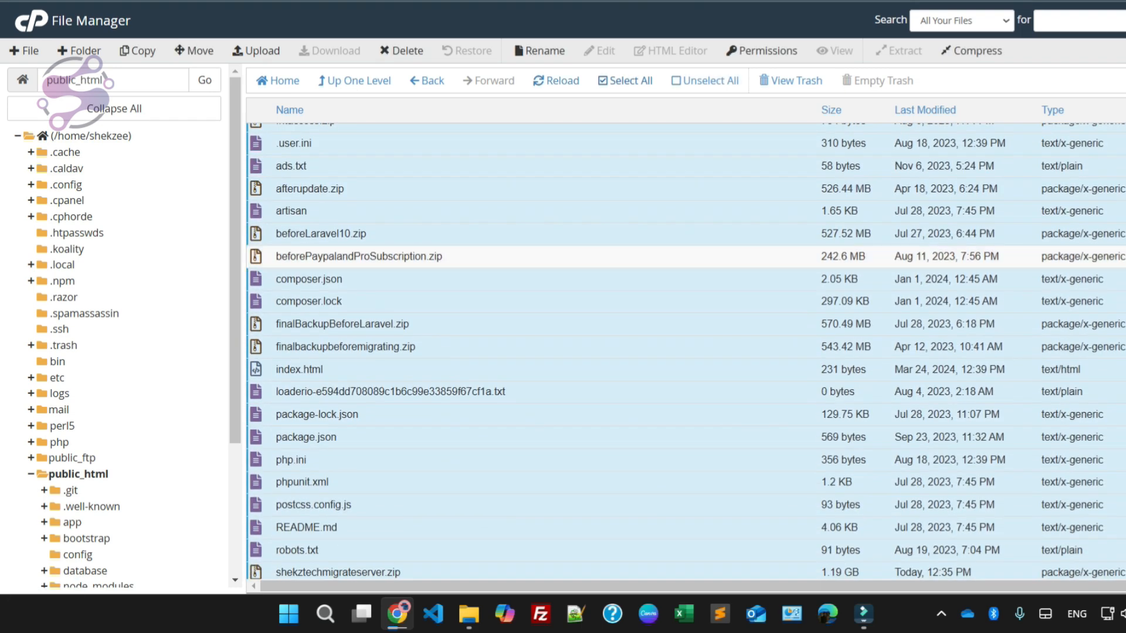
{"action": "left_click", "coordinate": [321, 234], "text": "ctrl"}
{"action": "left_click", "coordinate": [340, 347], "text": "ctrl"}
{"action": "left_click", "coordinate": [341, 324], "text": "ctrl"}
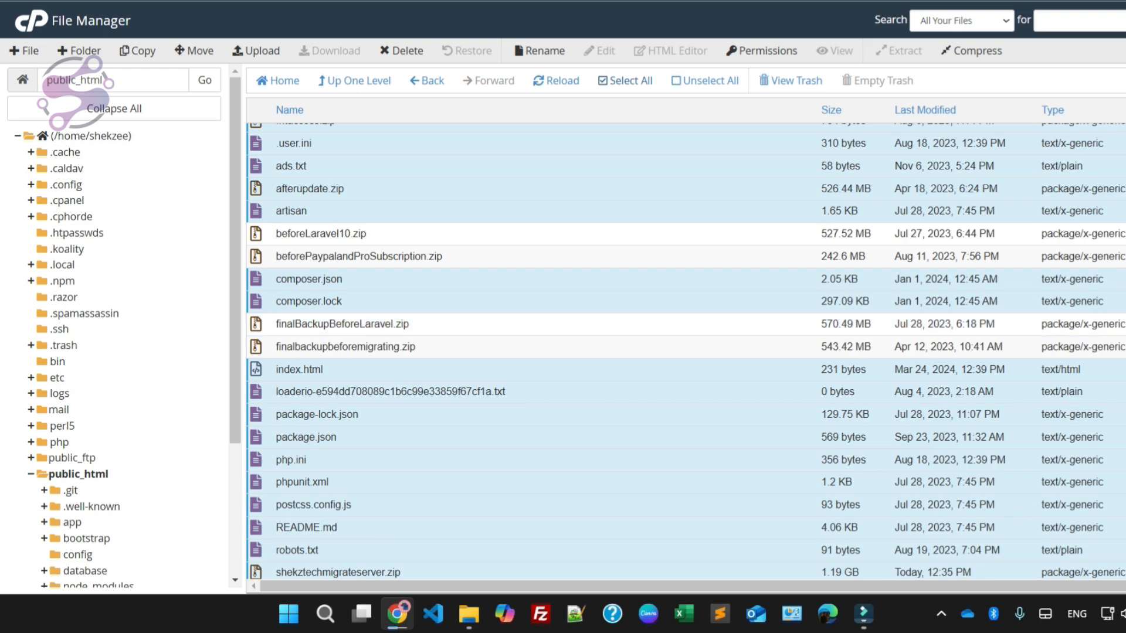
{"action": "scroll", "coordinate": [334, 364], "scroll_direction": "down", "scroll_amount": 1}
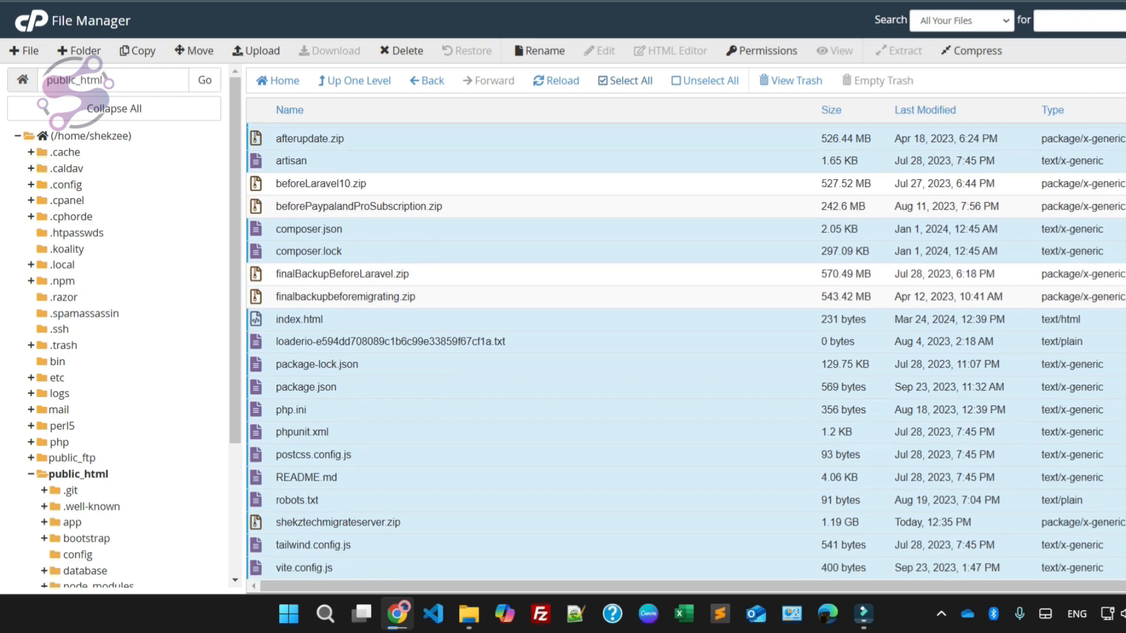
{"action": "left_click", "coordinate": [337, 522], "text": "ctrl"}
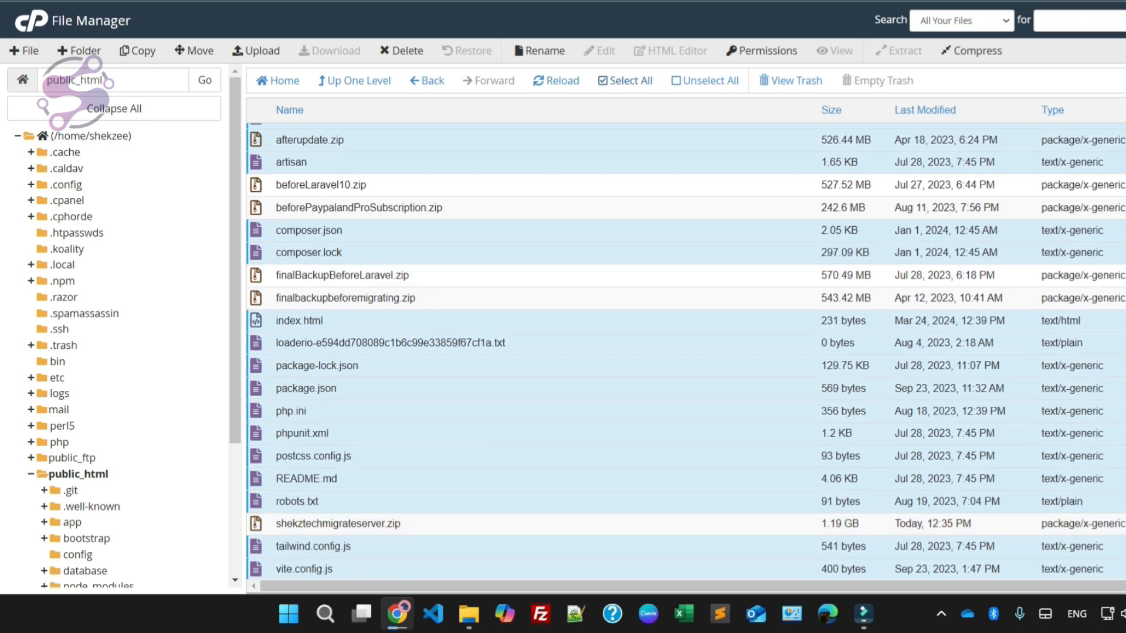
- Open the Compress dialog for the selected files and choose Zip Archive as the compression type
{"action": "scroll", "coordinate": [686, 352], "scroll_direction": "up", "scroll_amount": 5}
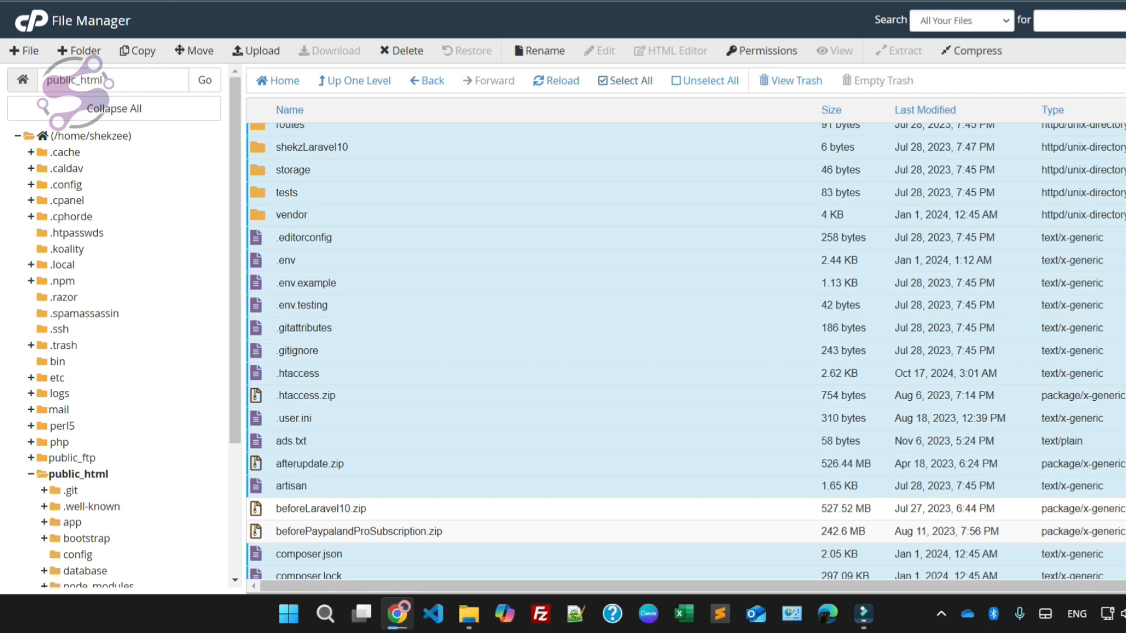
{"action": "scroll", "coordinate": [686, 352], "scroll_direction": "up", "scroll_amount": 3}
{"action": "right_click", "coordinate": [318, 204]}
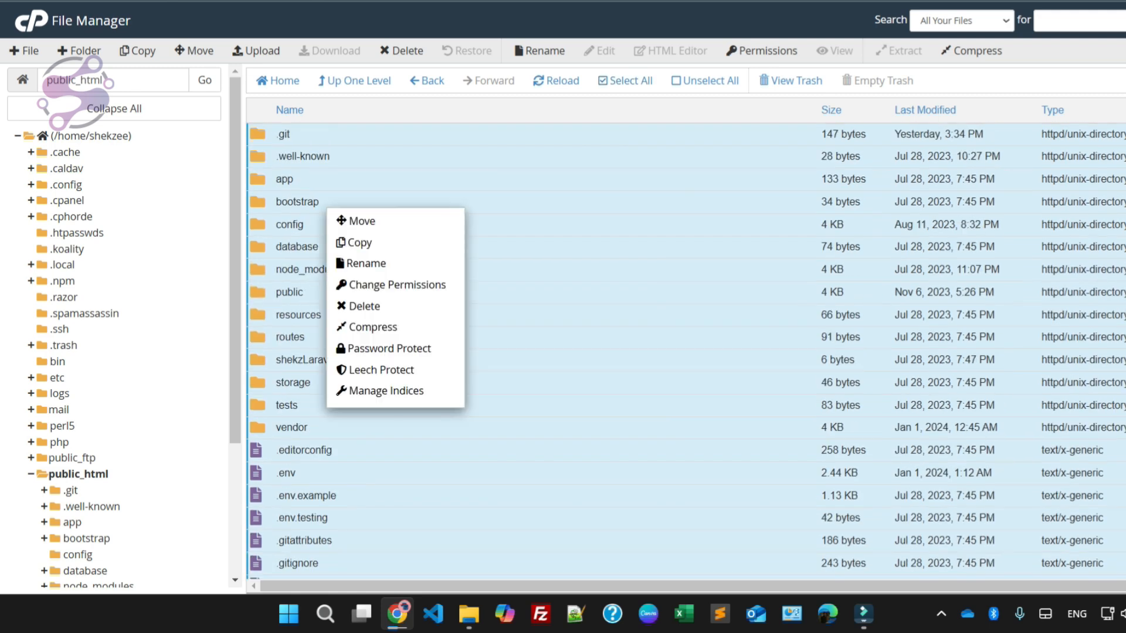
{"action": "left_click", "coordinate": [366, 327]}
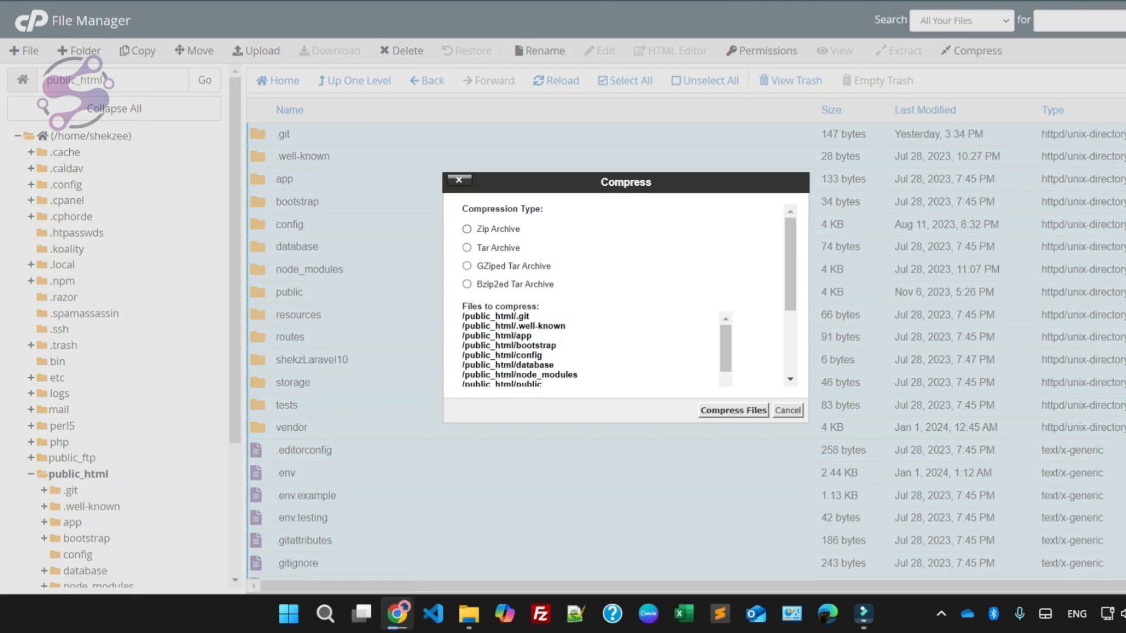
{"action": "left_click", "coordinate": [467, 229]}
{"action": "scroll", "coordinate": [601, 352], "scroll_direction": "down", "scroll_amount": 5}
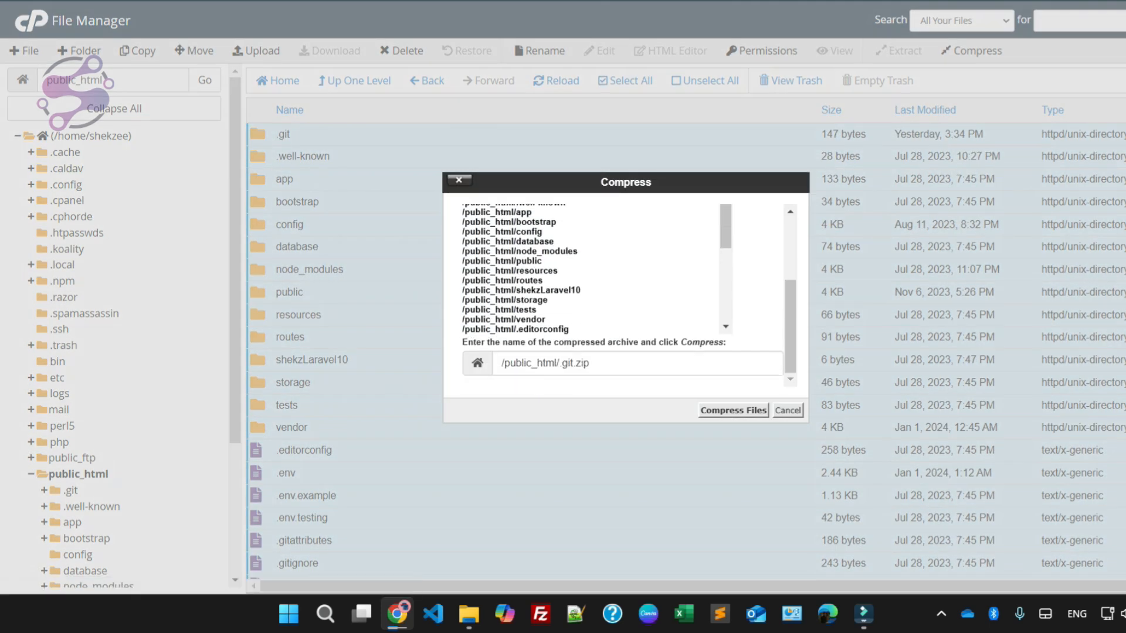
- Name the archive /public_html/shekztechserver.zip, compress the files and close the compression results
{"action": "left_click", "coordinate": [577, 362]}
{"action": "key", "text": "shift+Left"}
{"action": "key", "text": "shift+Left"}
{"action": "key", "text": "shift+Left"}
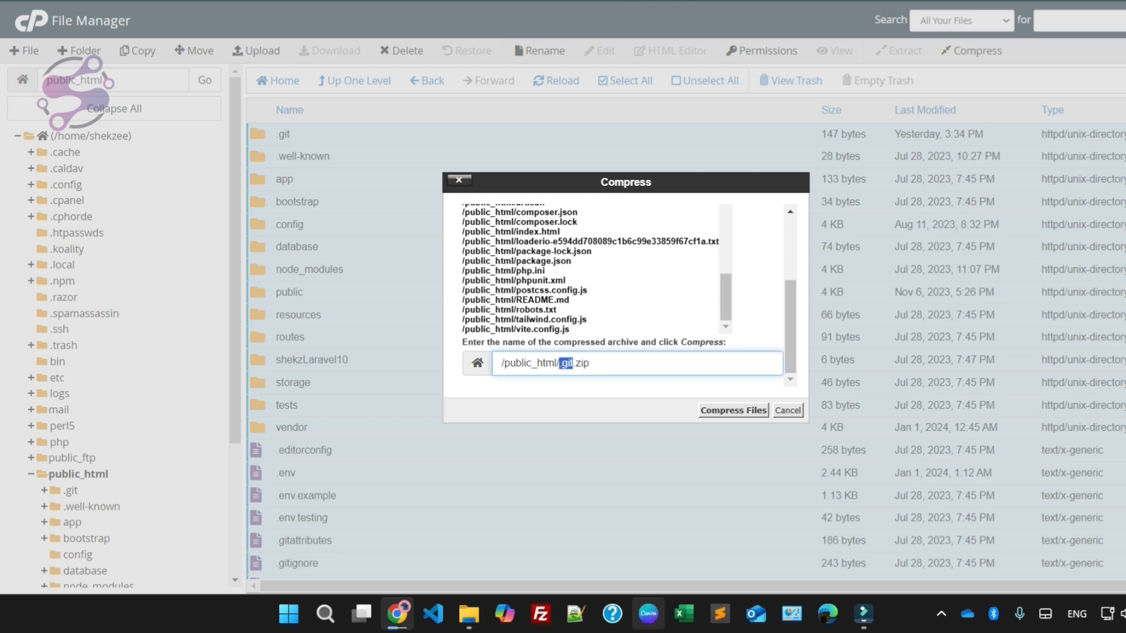
{"action": "key", "text": "BackSpace"}
{"action": "type", "text": "shekztech,."}
{"action": "key", "text": "BackSpace"}
{"action": "key", "text": "BackSpace"}
{"action": "type", "text": "server"}
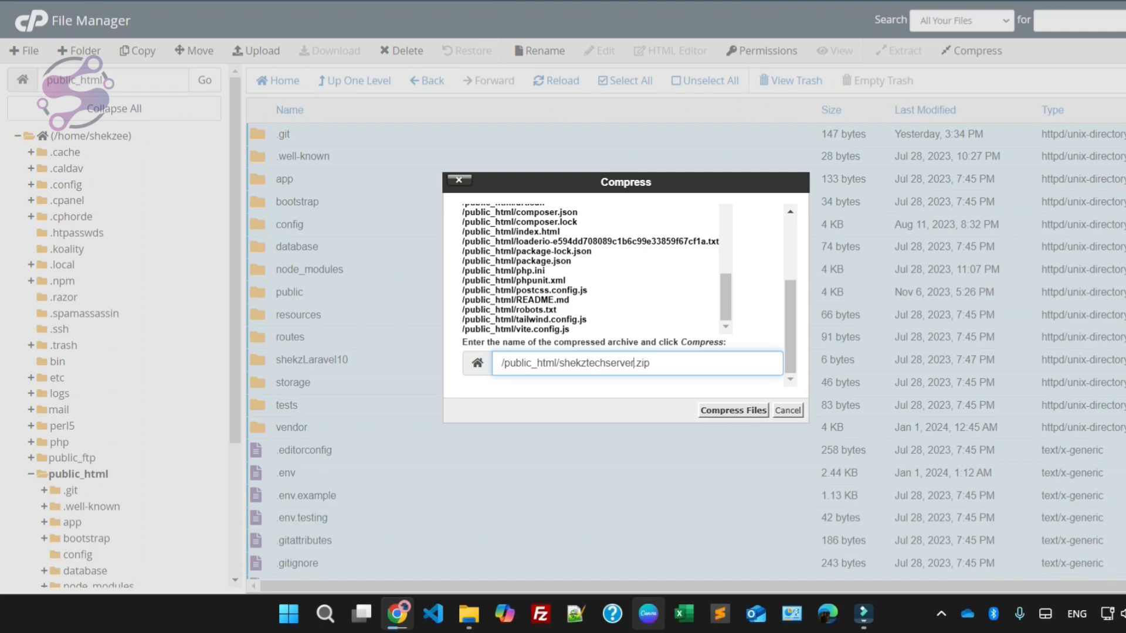
{"action": "key", "text": "Return"}
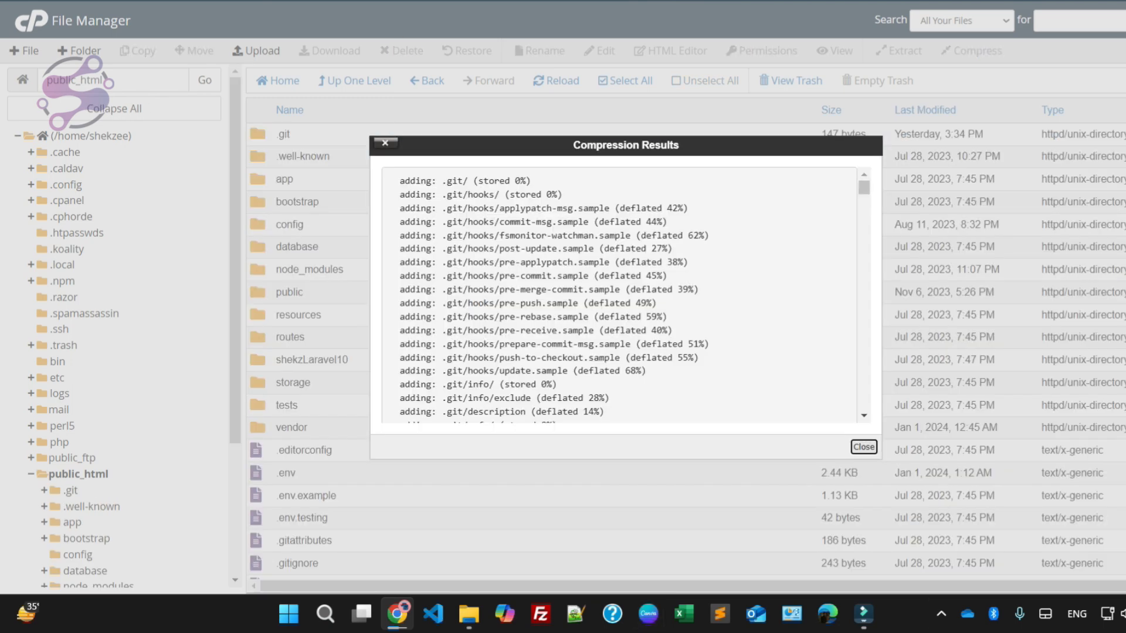
{"action": "left_click", "coordinate": [864, 447]}
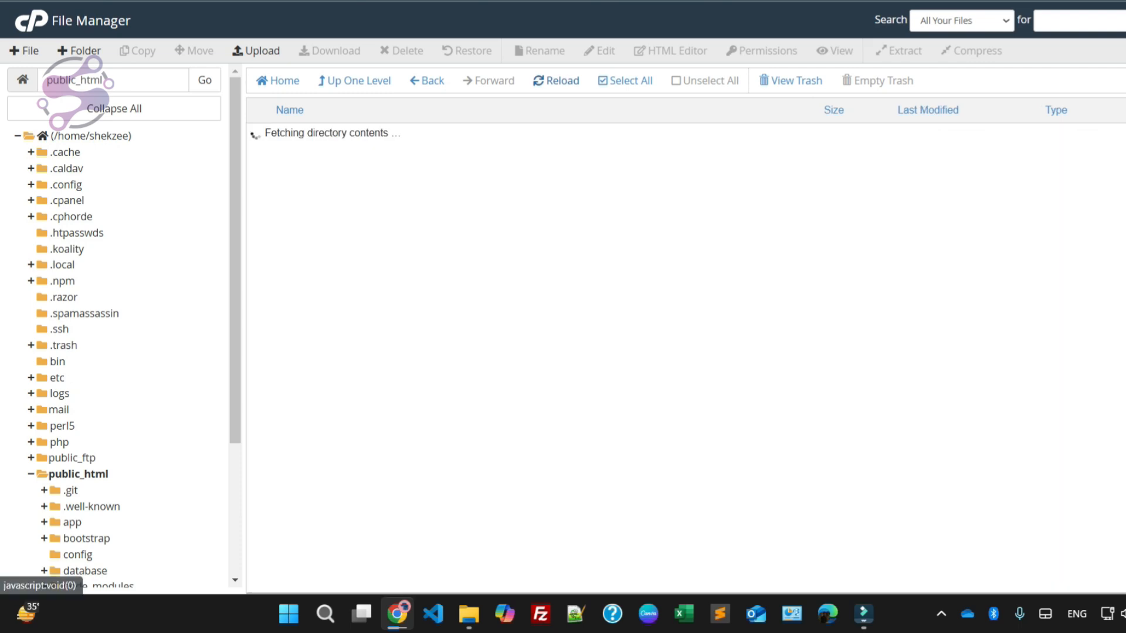
- Search the page for "today" to locate the recently modified archives and select shekztechserver.zip
{"action": "key", "text": "ctrl+f"}
{"action": "type", "text": "to"}
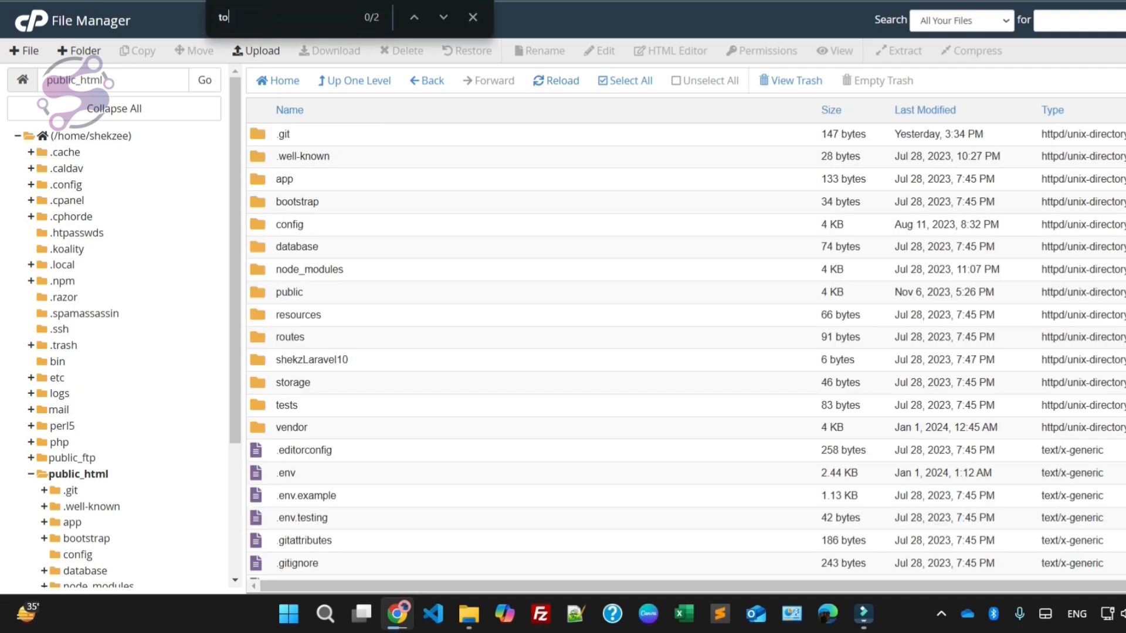
{"action": "type", "text": "day"}
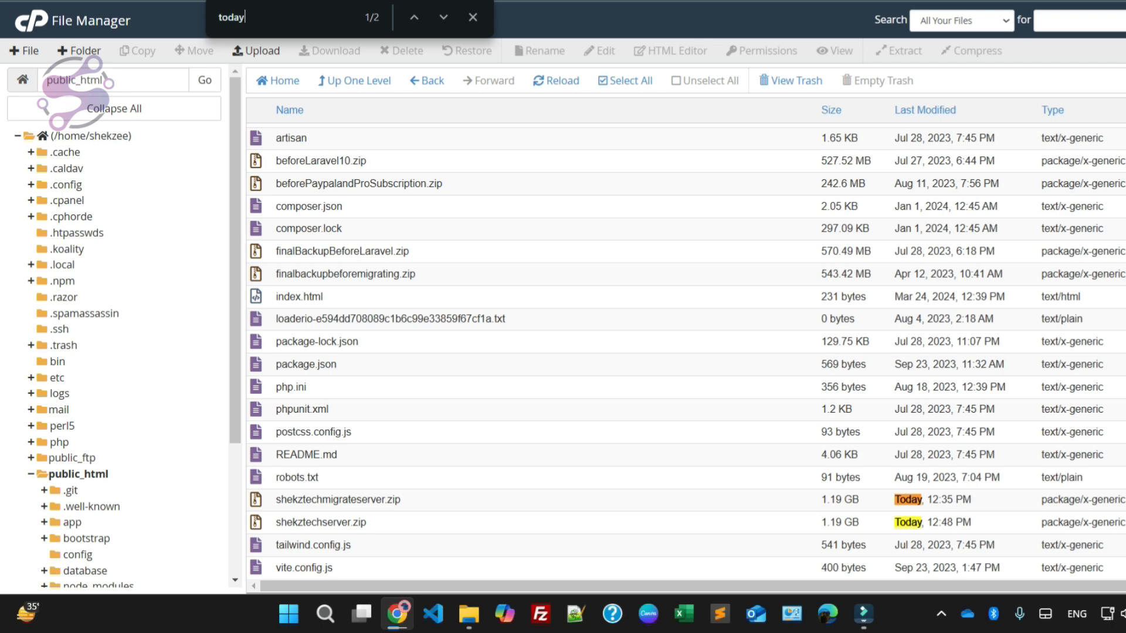
{"action": "left_click", "coordinate": [937, 525]}
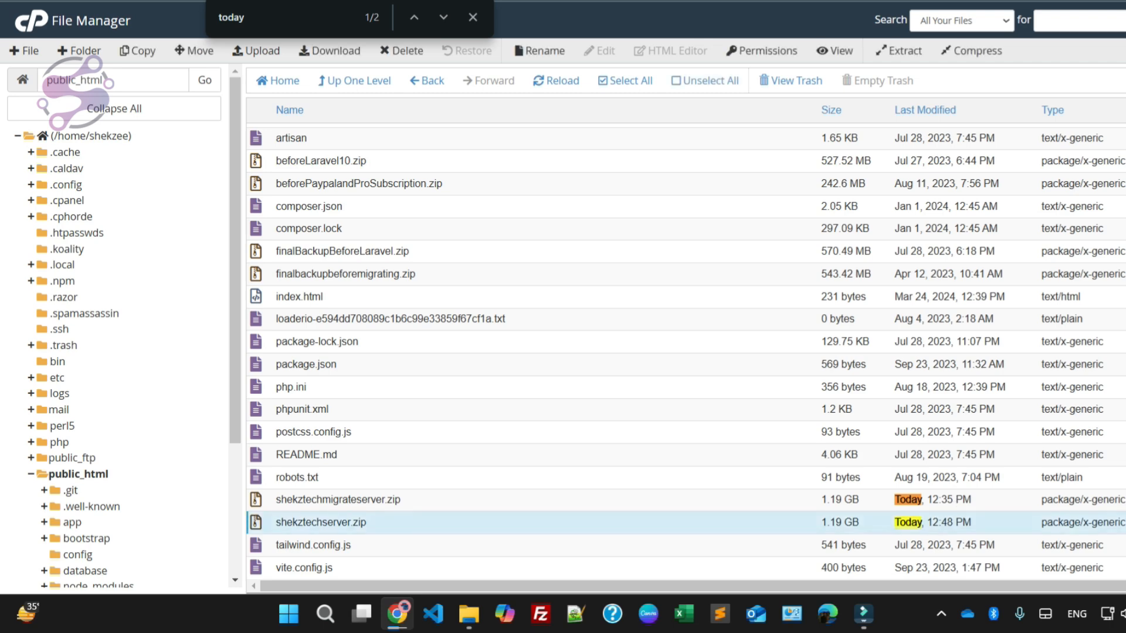
- Start downloading shekztechserver.zip and cancel that download in the browser's recent downloads
{"action": "right_click", "coordinate": [293, 522]}
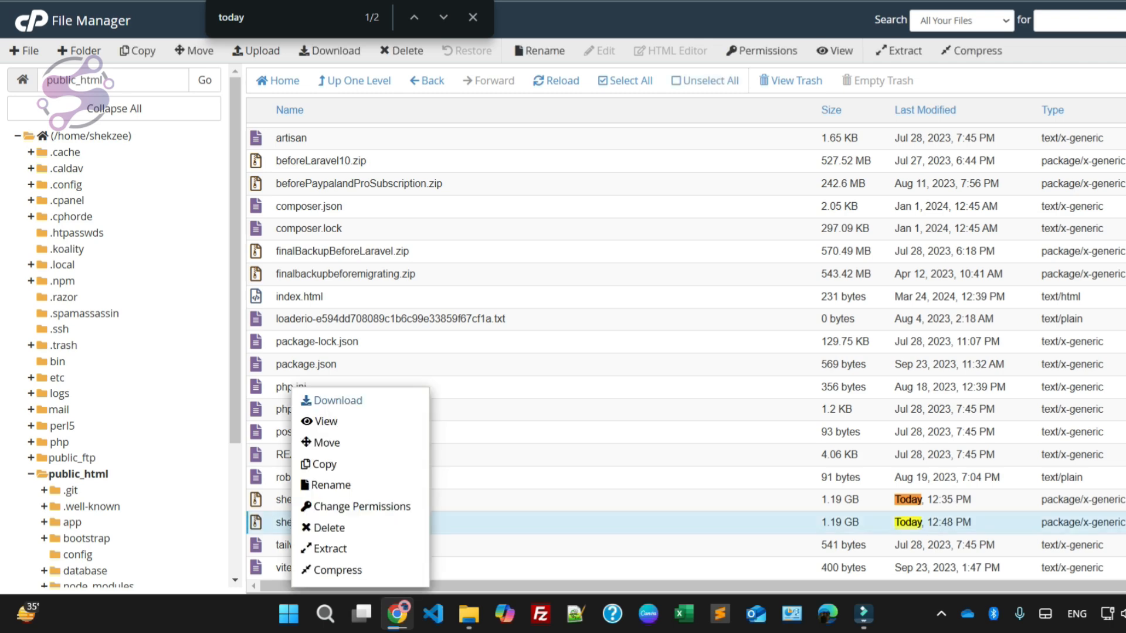
{"action": "key", "text": "Escape"}
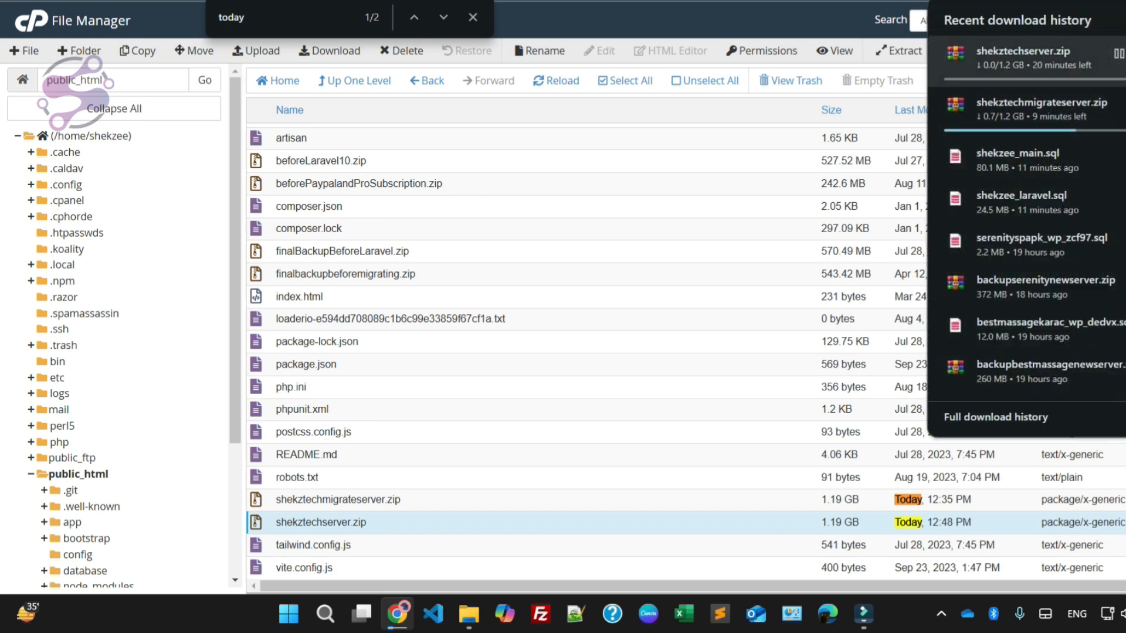
{"action": "left_click", "coordinate": [1124, 53]}
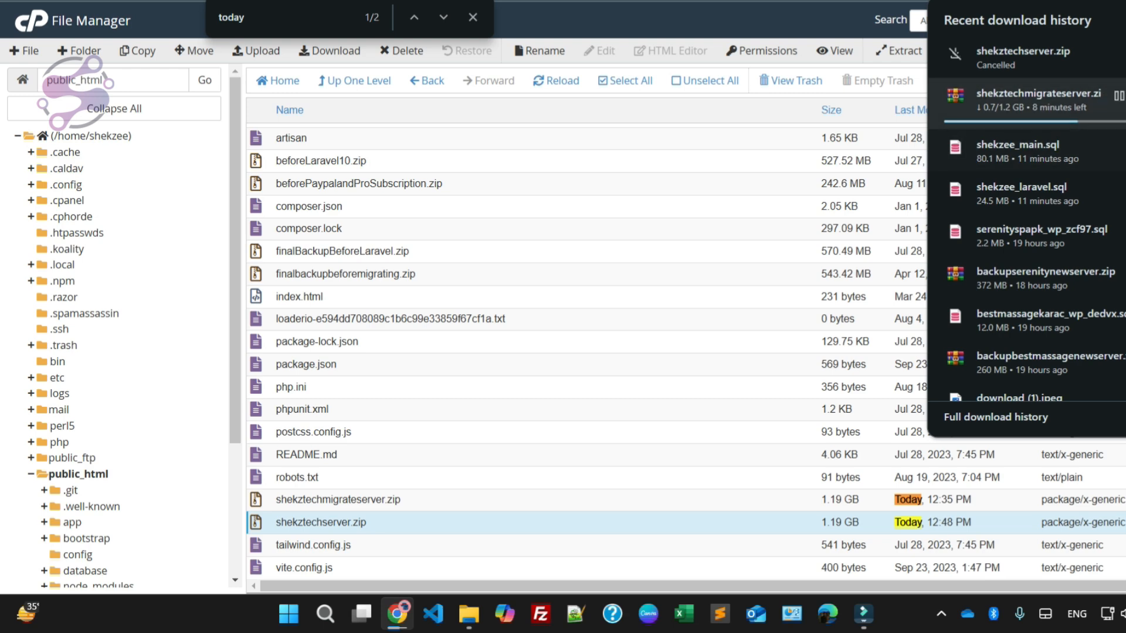
- Switch to File Explorer and show the files in the shekztechbackup folder as icons
{"action": "left_click", "coordinate": [469, 614]}
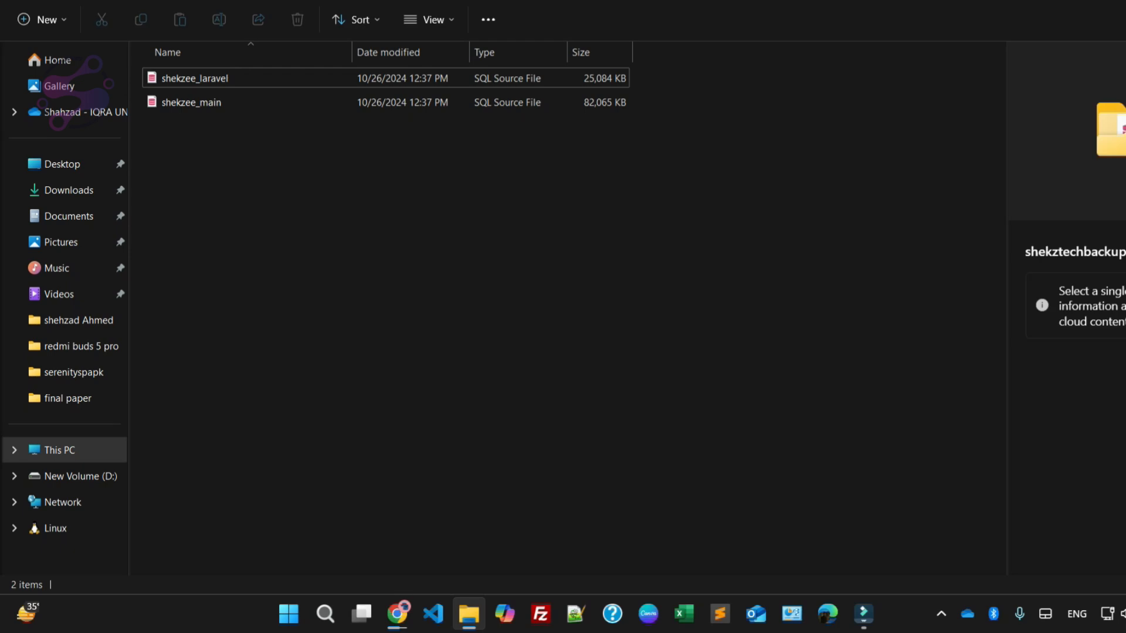
{"action": "left_click", "coordinate": [429, 20]}
{"action": "left_click", "coordinate": [446, 83]}
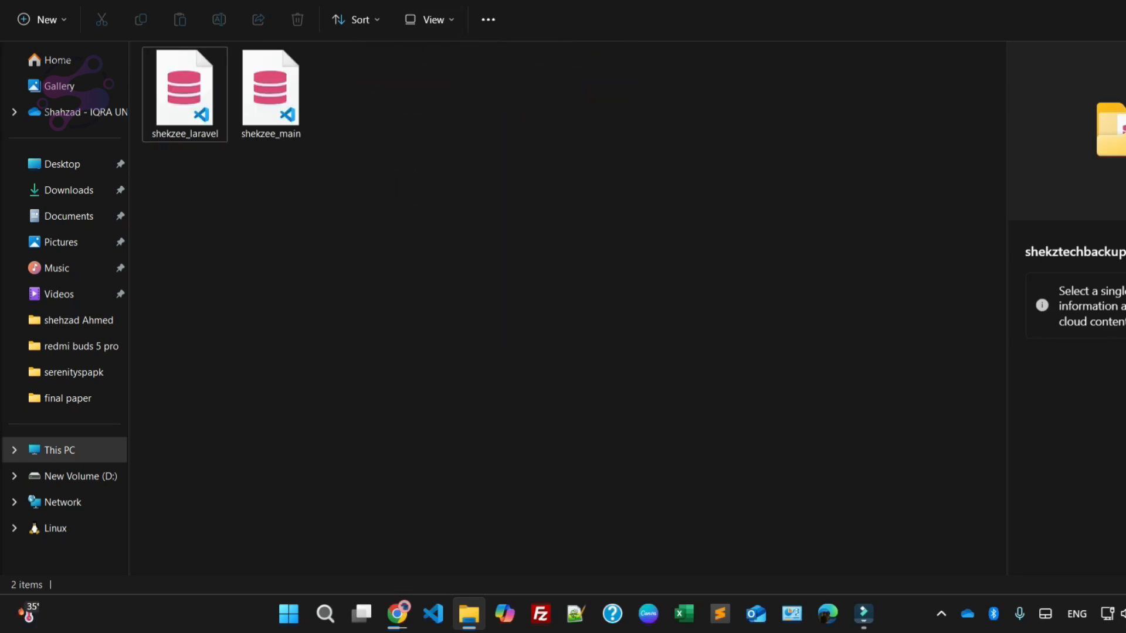
- Permanently delete the shekzee_laravel and shekzee_main files from the shekztechbackup folder
{"action": "key", "text": "ctrl+a"}
{"action": "key", "text": "shift+Delete"}
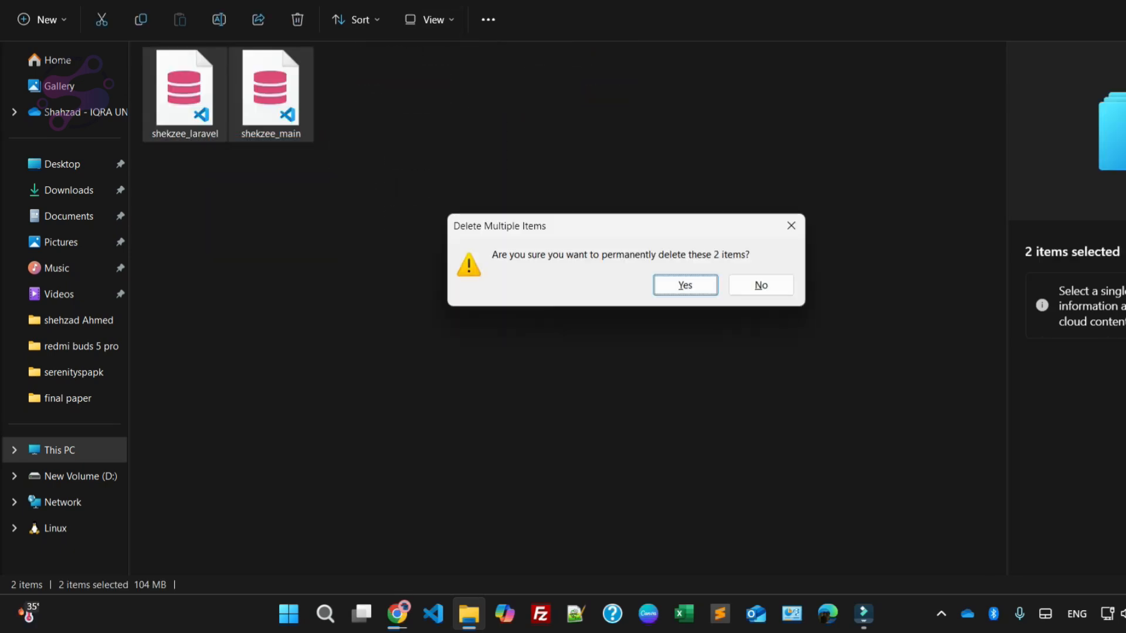
{"action": "key", "text": "Return"}
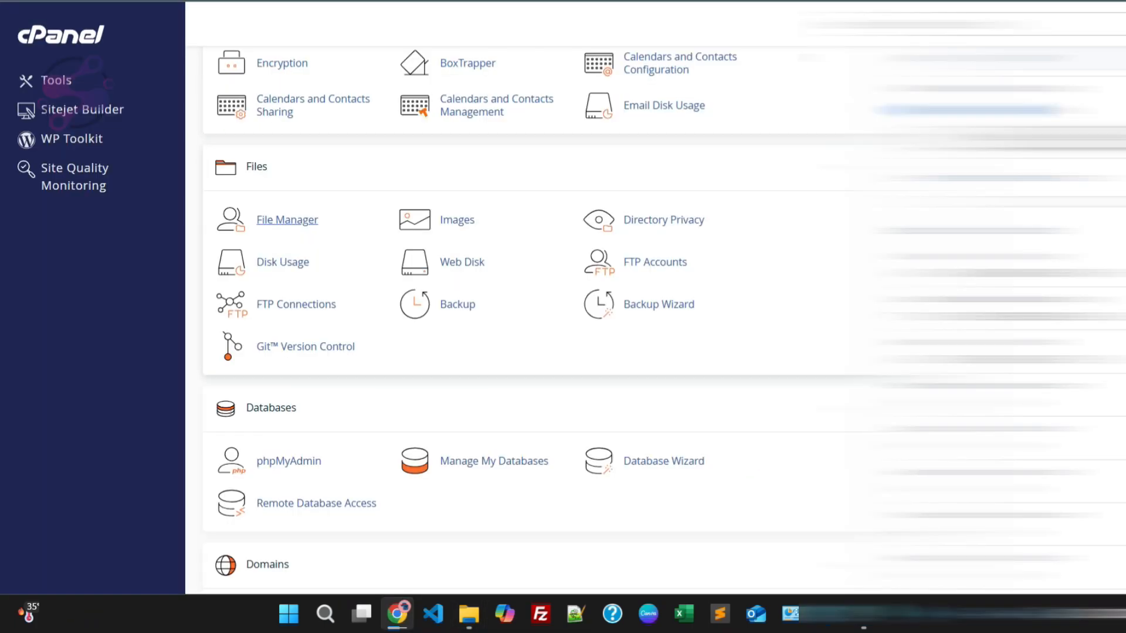
- Open phpMyAdmin from the Databases section of the cPanel tools page
{"action": "scroll", "coordinate": [504, 293], "scroll_direction": "down", "scroll_amount": 3}
{"action": "scroll", "coordinate": [288, 299], "scroll_direction": "up", "scroll_amount": 12}
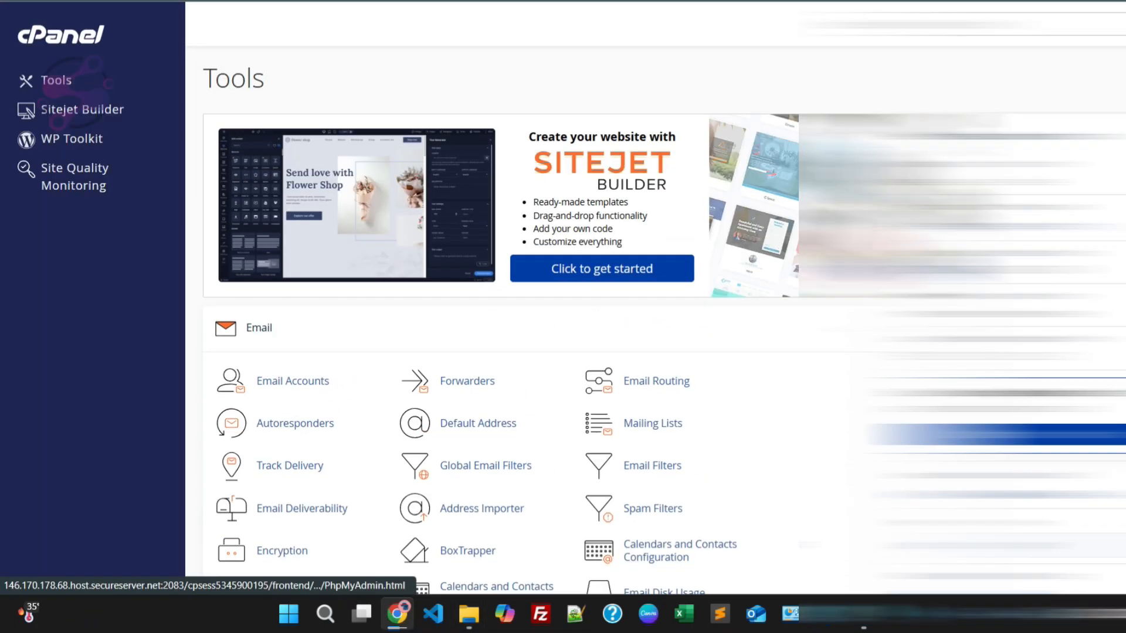
{"action": "scroll", "coordinate": [289, 299], "scroll_direction": "down", "scroll_amount": 12}
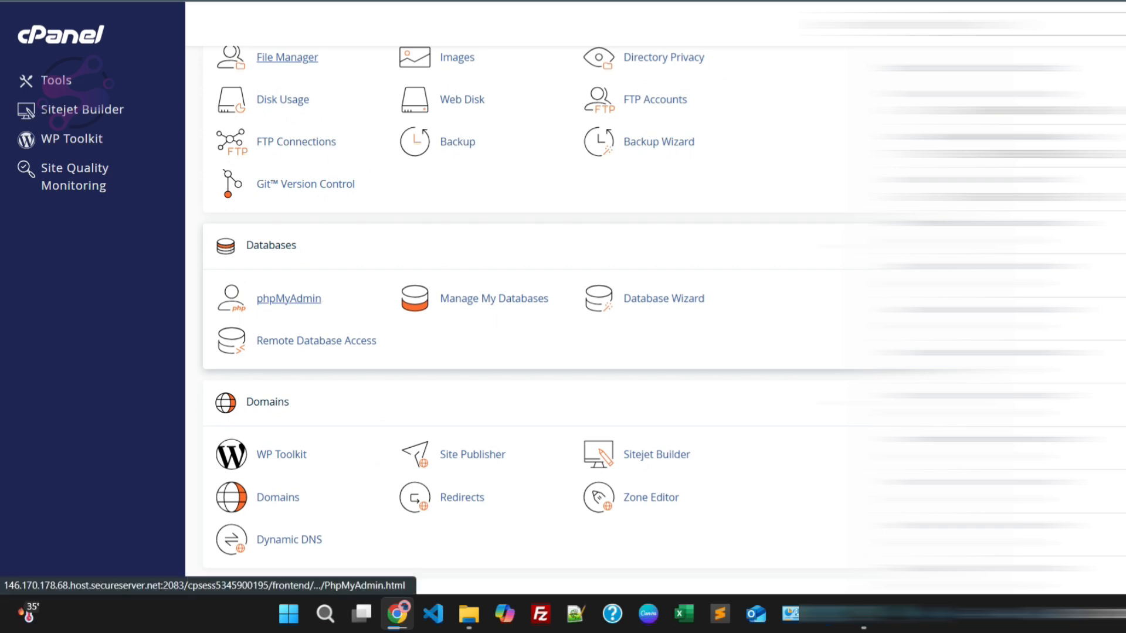
{"action": "left_click", "coordinate": [288, 298]}
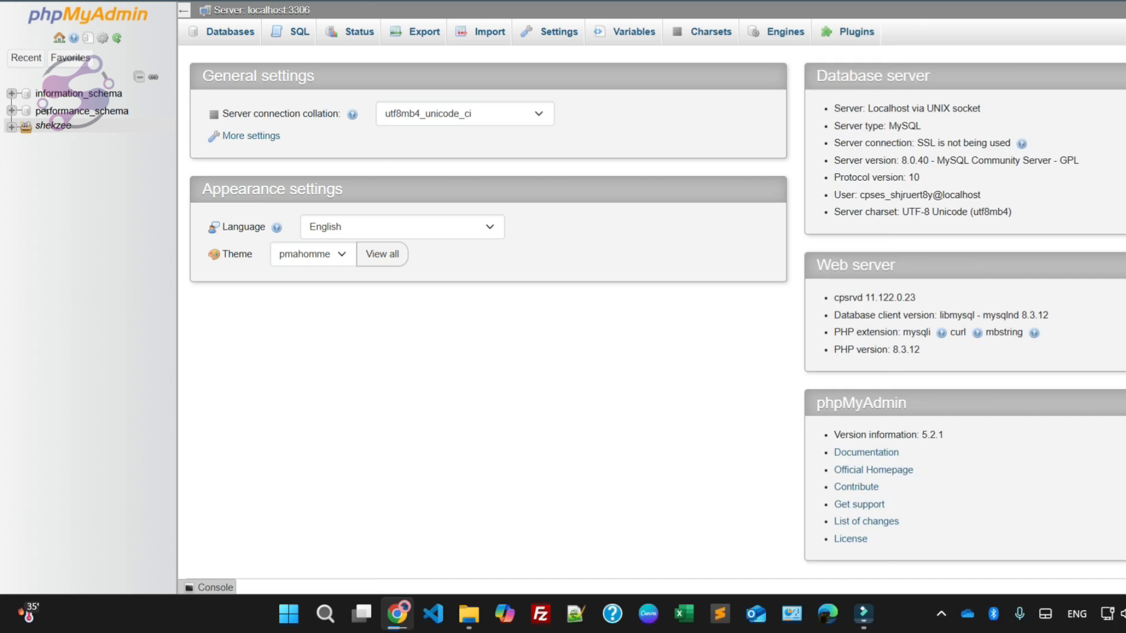
- Export the shekzee_laravel database with the quick method in SQL format and save the file as shekzee_laravel
{"action": "left_click", "coordinate": [11, 127]}
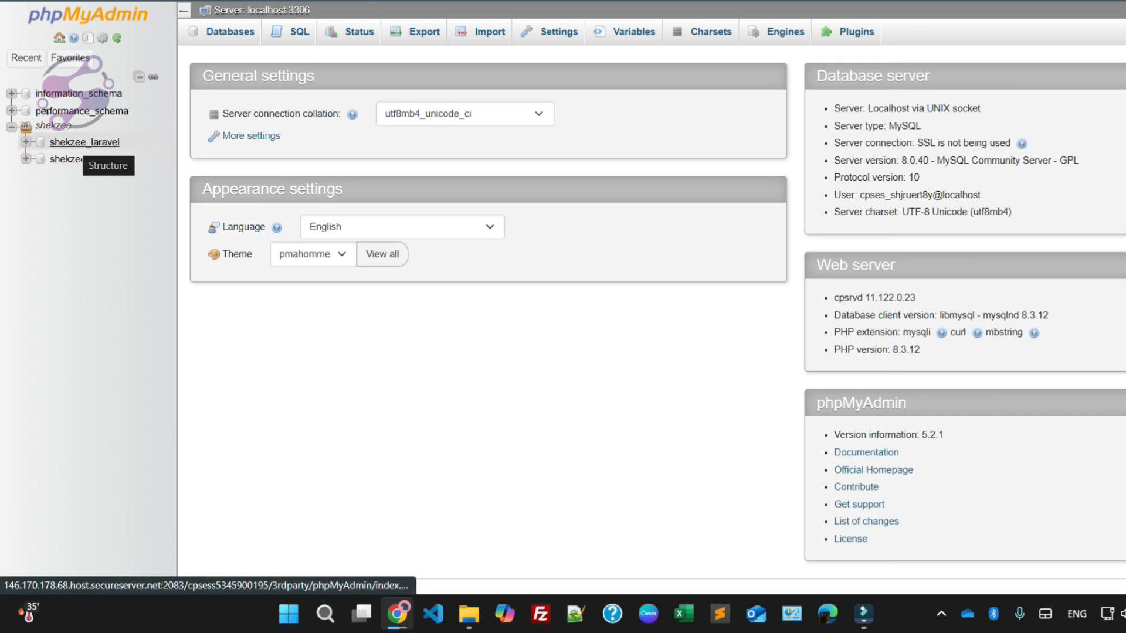
{"action": "left_click", "coordinate": [85, 143]}
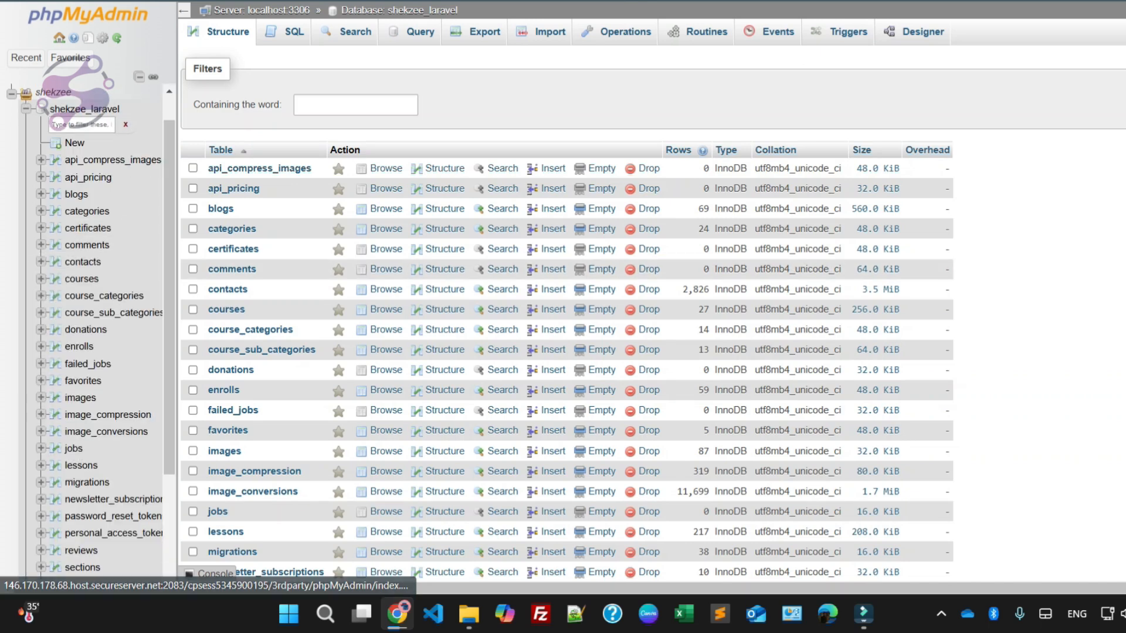
{"action": "left_click", "coordinate": [476, 32]}
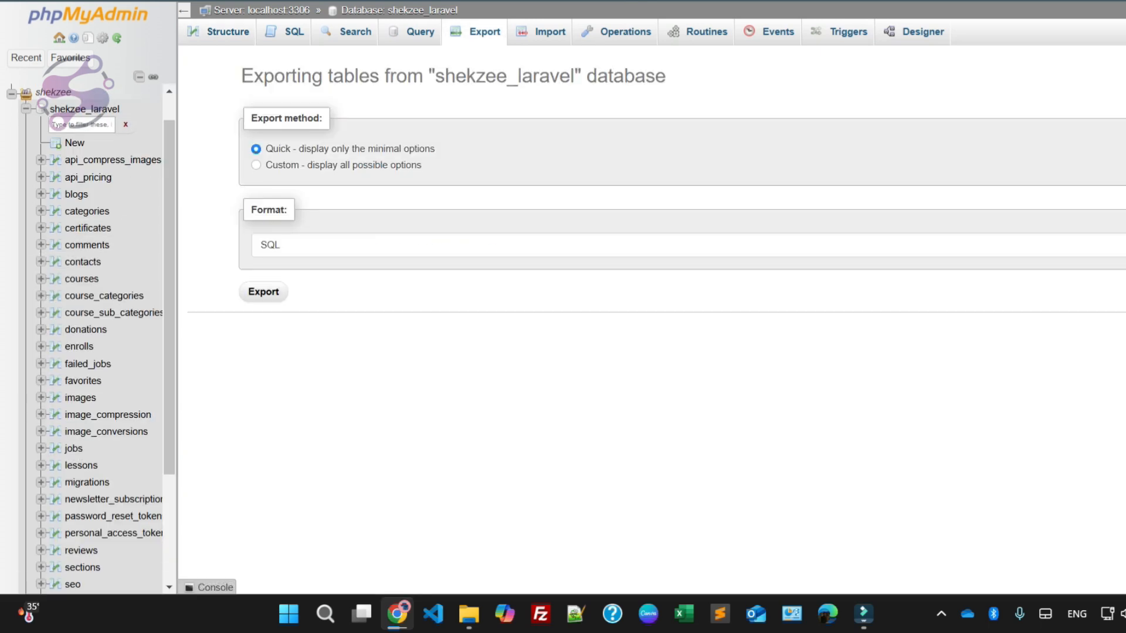
{"action": "left_click", "coordinate": [264, 291]}
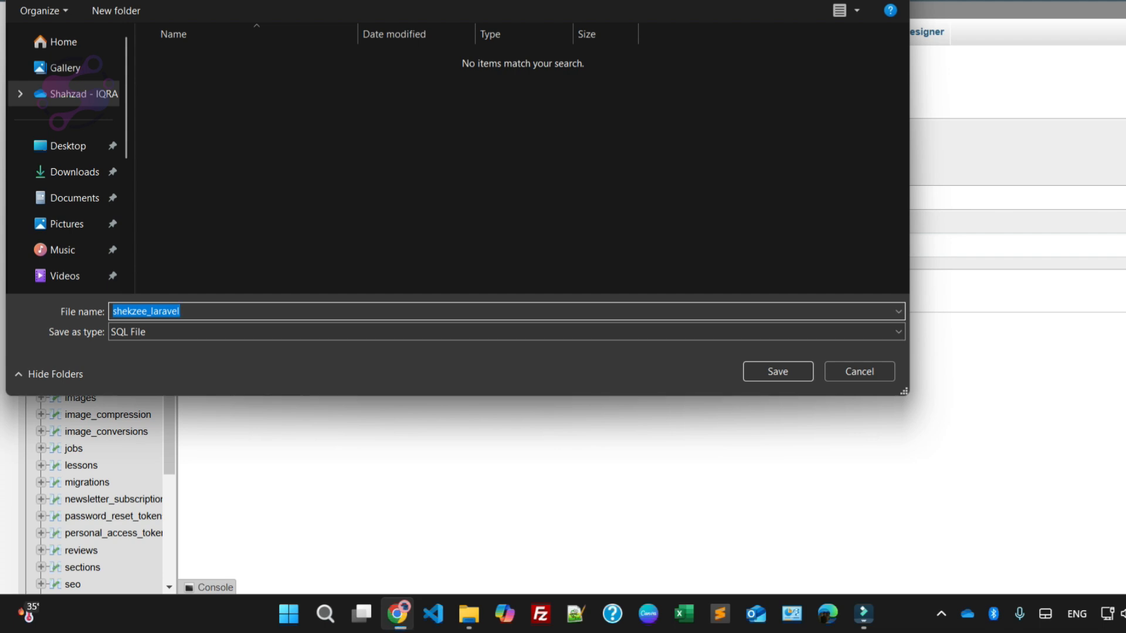
{"action": "key", "text": "Return"}
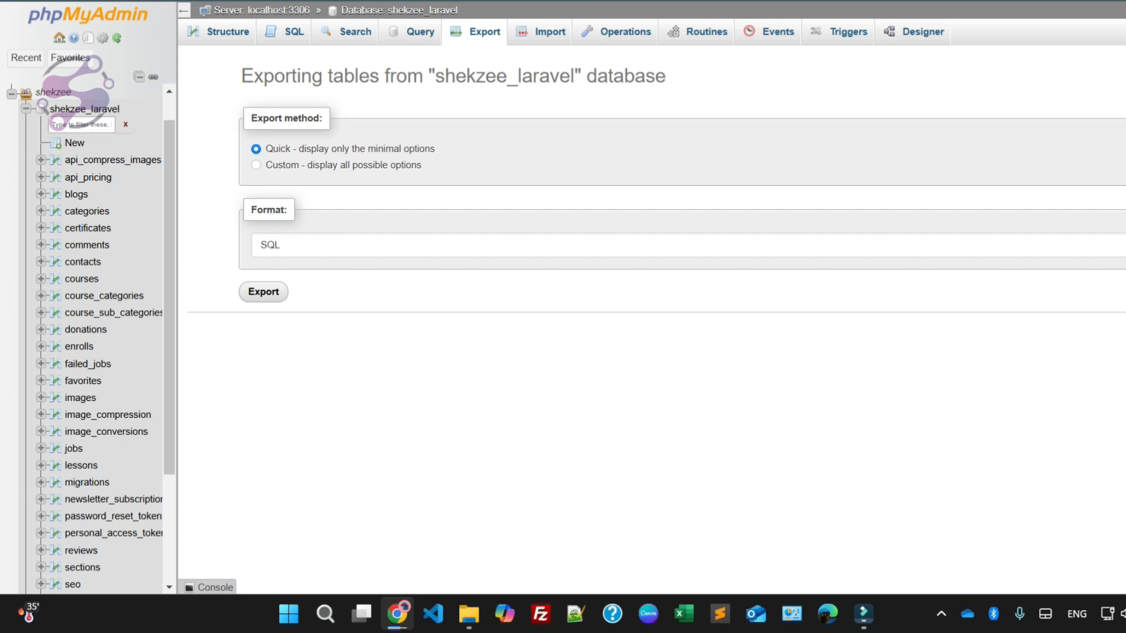
- Export the shekzee_main database with the quick method in SQL format
{"action": "left_click", "coordinate": [80, 159]}
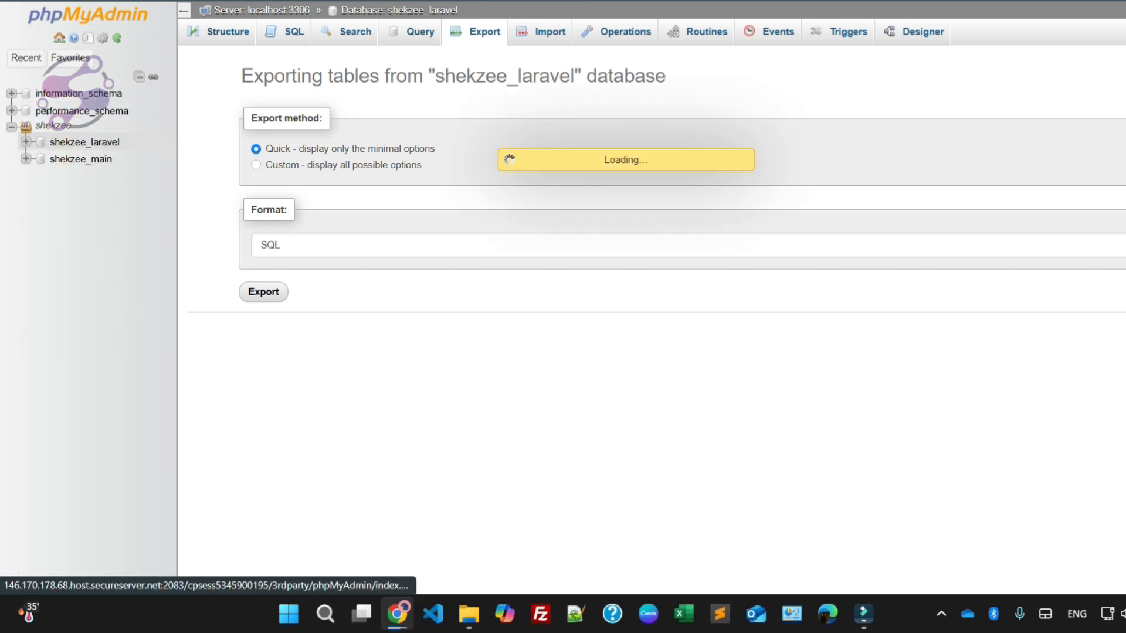
{"action": "left_click", "coordinate": [478, 31]}
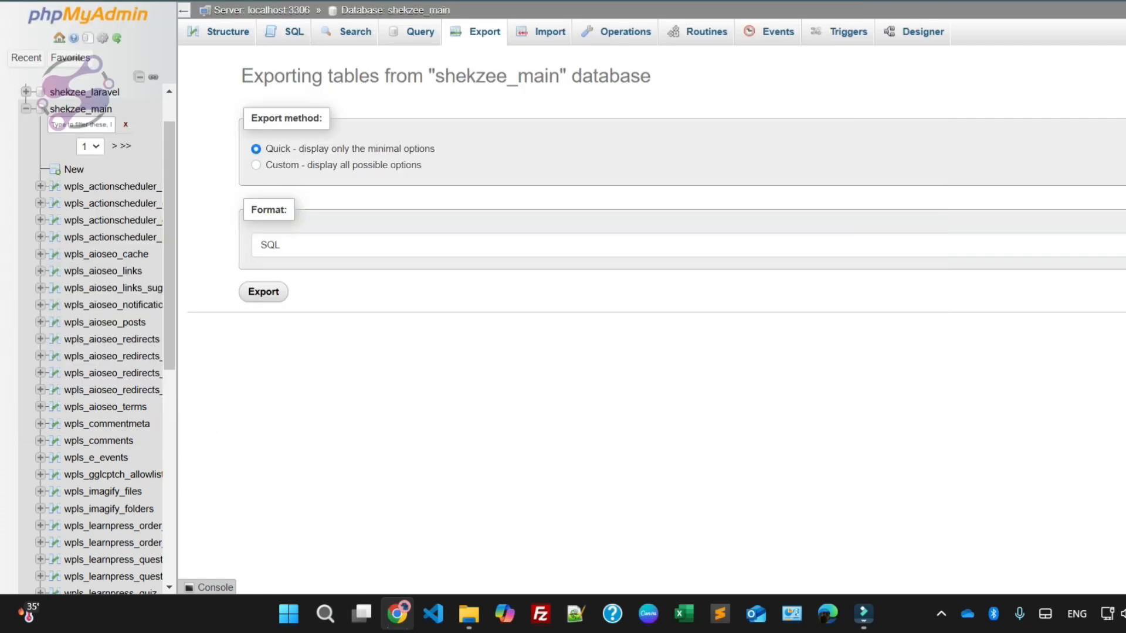
- Check the exported database files in File Explorer against the browser's recent downloads, and return to the browser
{"action": "left_click", "coordinate": [469, 614]}
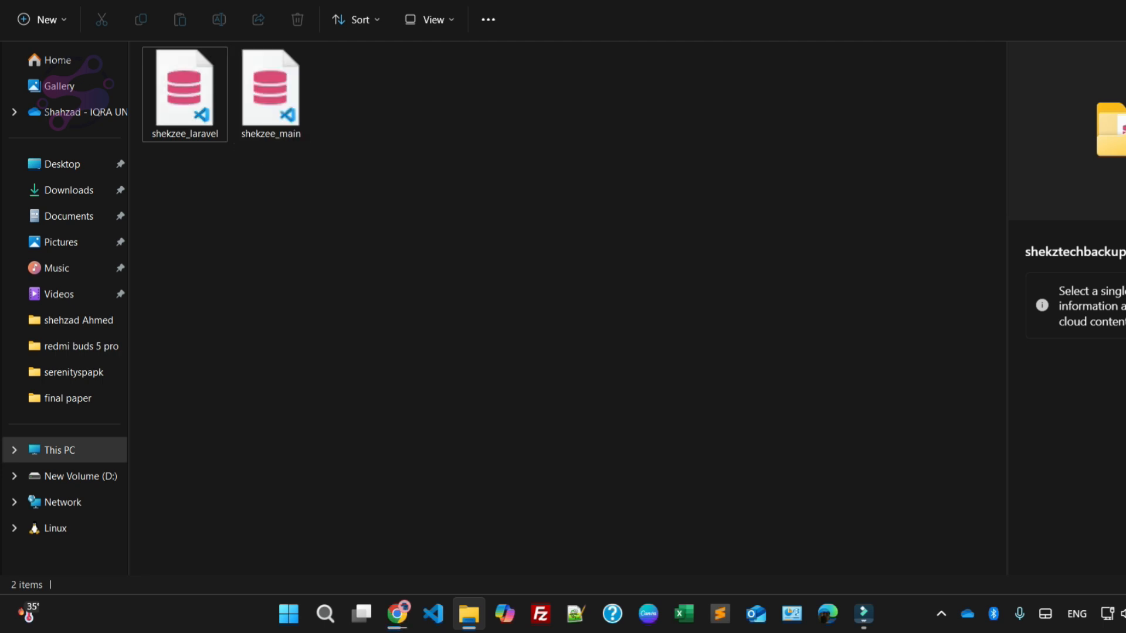
{"action": "left_click", "coordinate": [397, 614]}
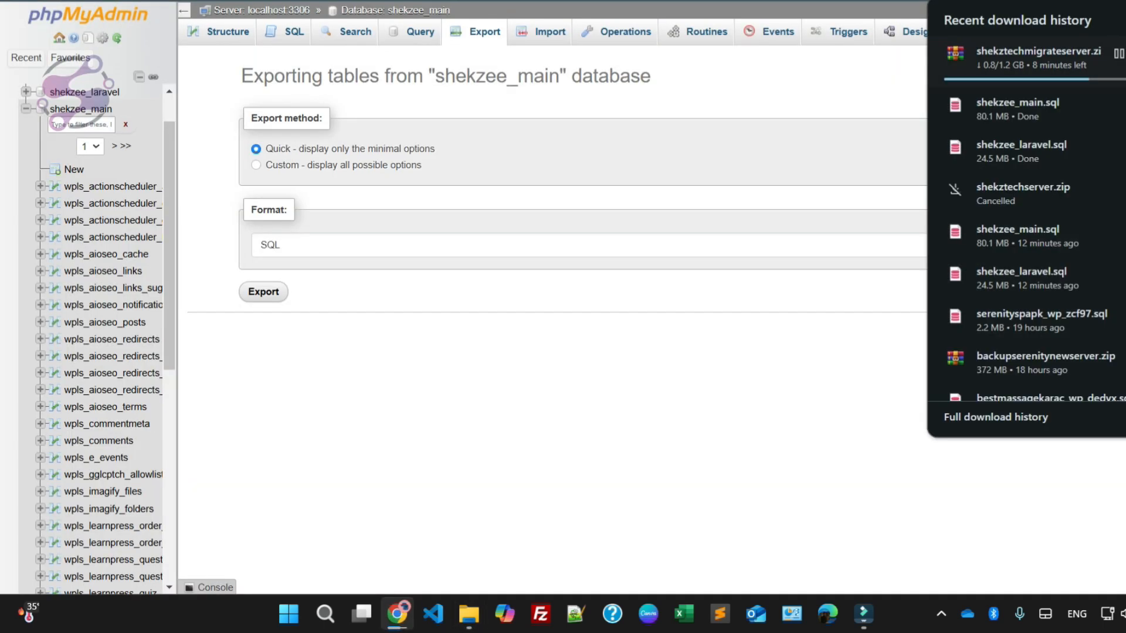
{"action": "left_click", "coordinate": [469, 614]}
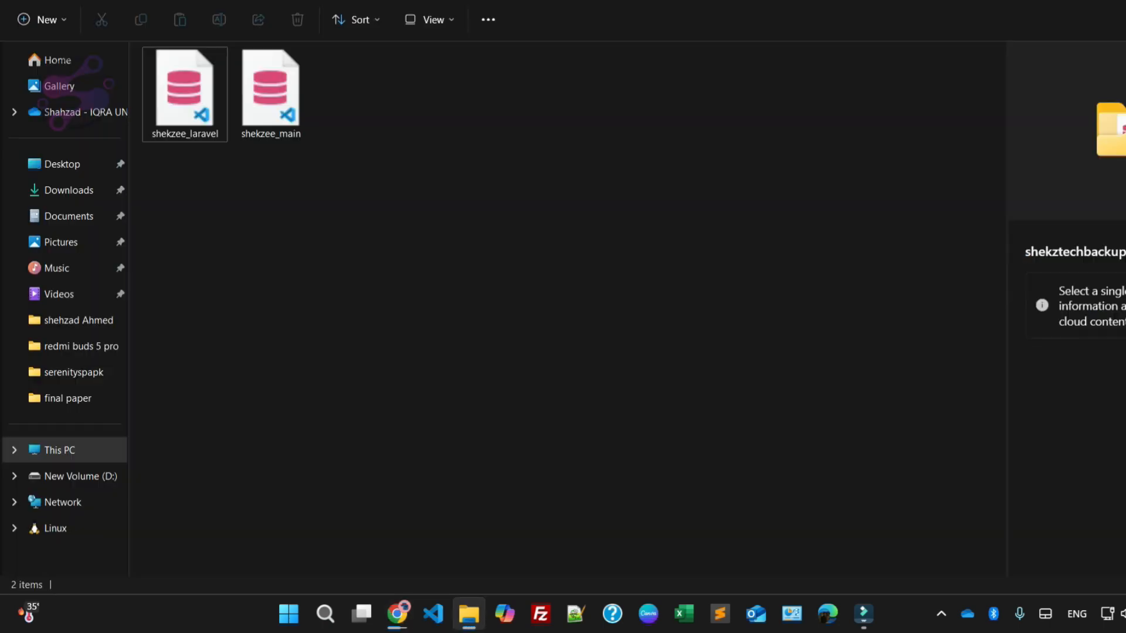
{"action": "left_click_drag", "start_coordinate": [364, 186], "coordinate": [182, 103]}
{"action": "left_click", "coordinate": [352, 199]}
{"action": "left_click", "coordinate": [397, 613]}
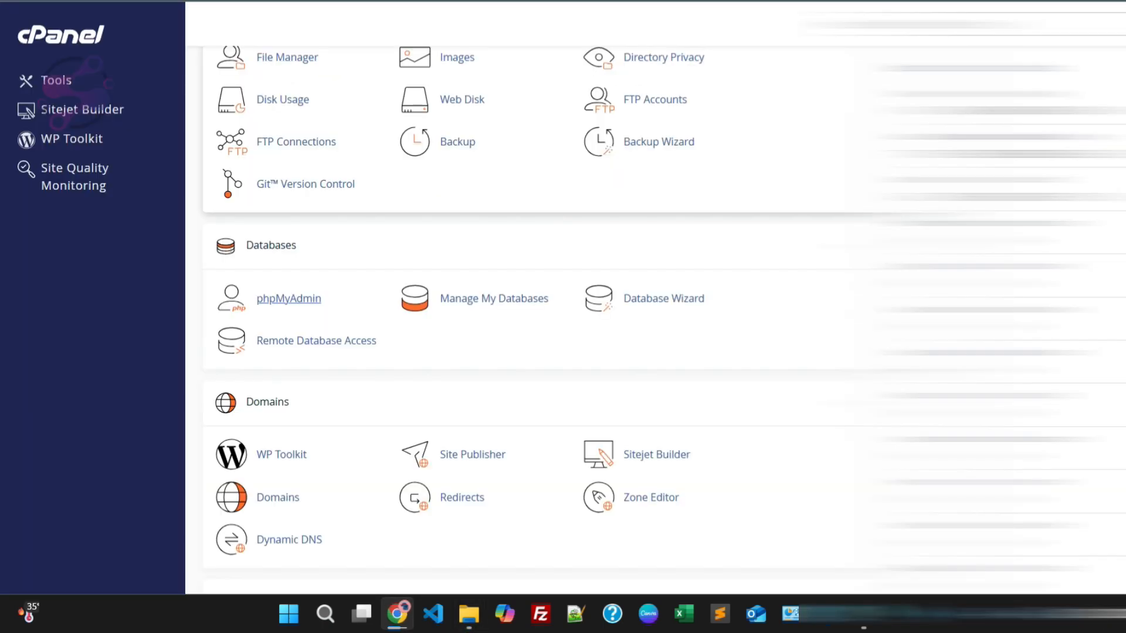
{"action": "scroll", "coordinate": [656, 218], "scroll_direction": "up", "scroll_amount": 8}
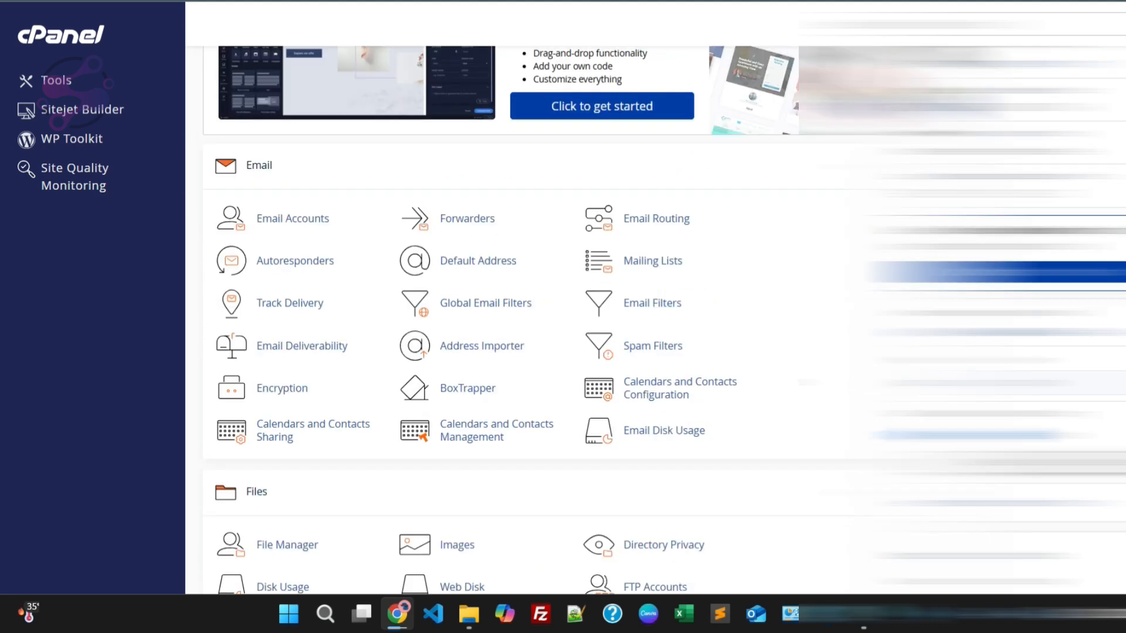
{"action": "scroll", "coordinate": [656, 218], "scroll_direction": "up", "scroll_amount": 3}
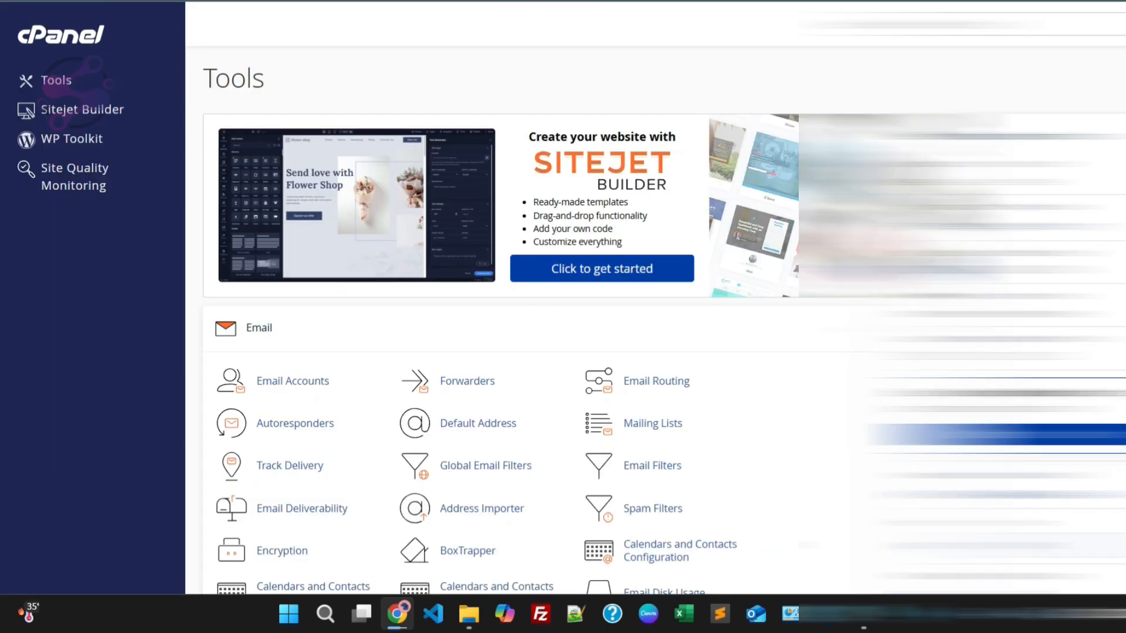
{"action": "scroll", "coordinate": [656, 319], "scroll_direction": "down", "scroll_amount": 11}
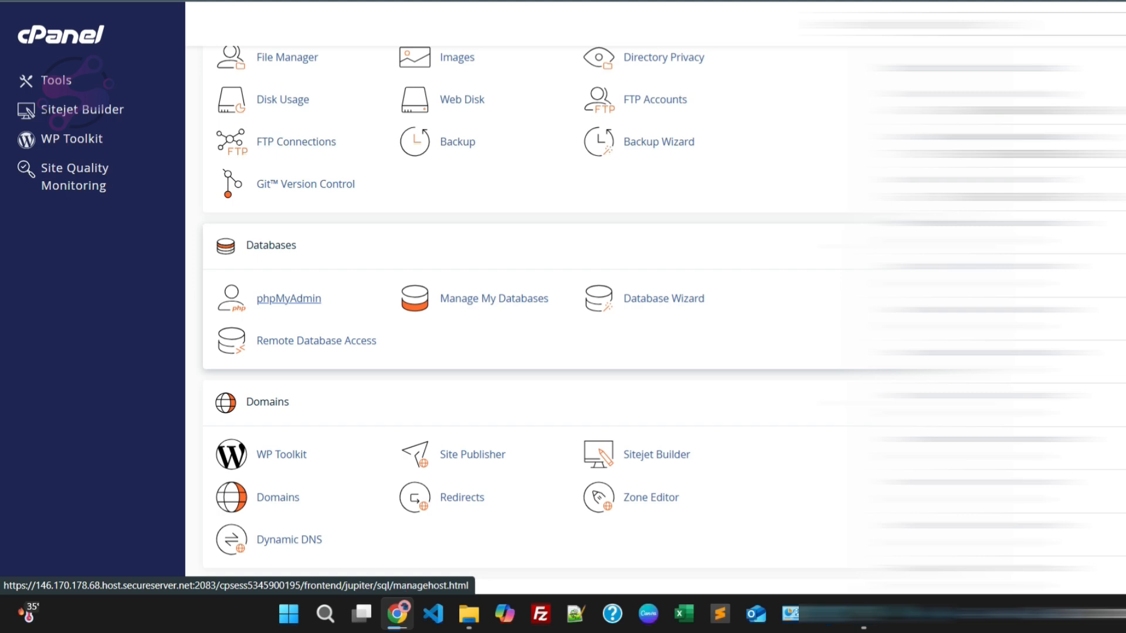
{"action": "scroll", "coordinate": [305, 428], "scroll_direction": "up", "scroll_amount": 4}
{"action": "scroll", "coordinate": [305, 428], "scroll_direction": "up", "scroll_amount": 5}
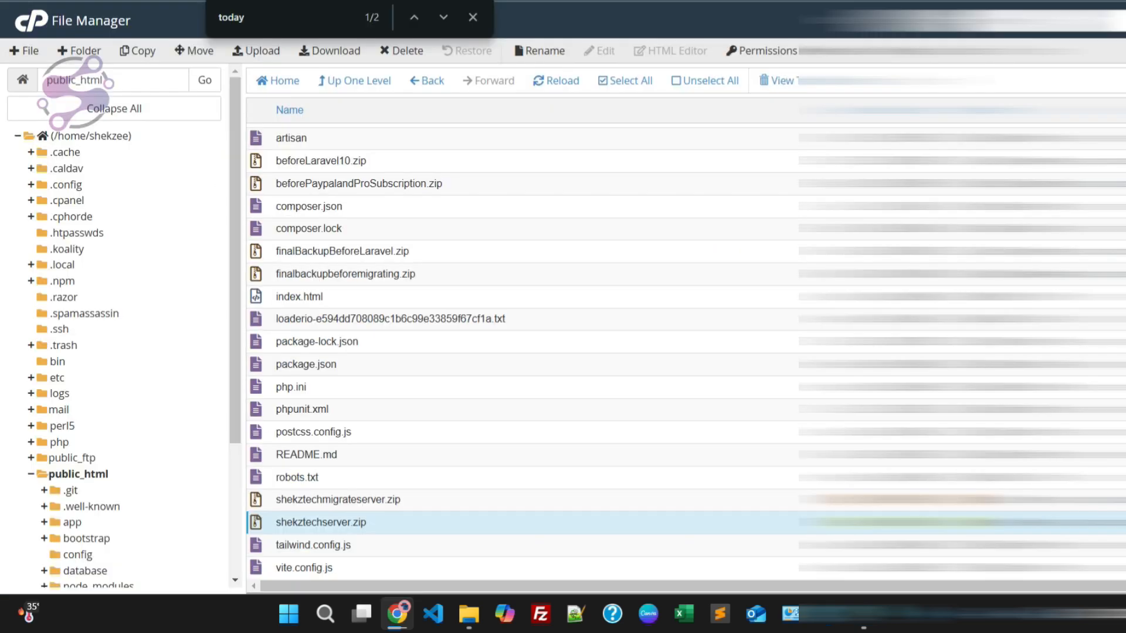
- In the cPanel File Manager, go to the account's home directory and open the mail folder
{"action": "left_click", "coordinate": [88, 108]}
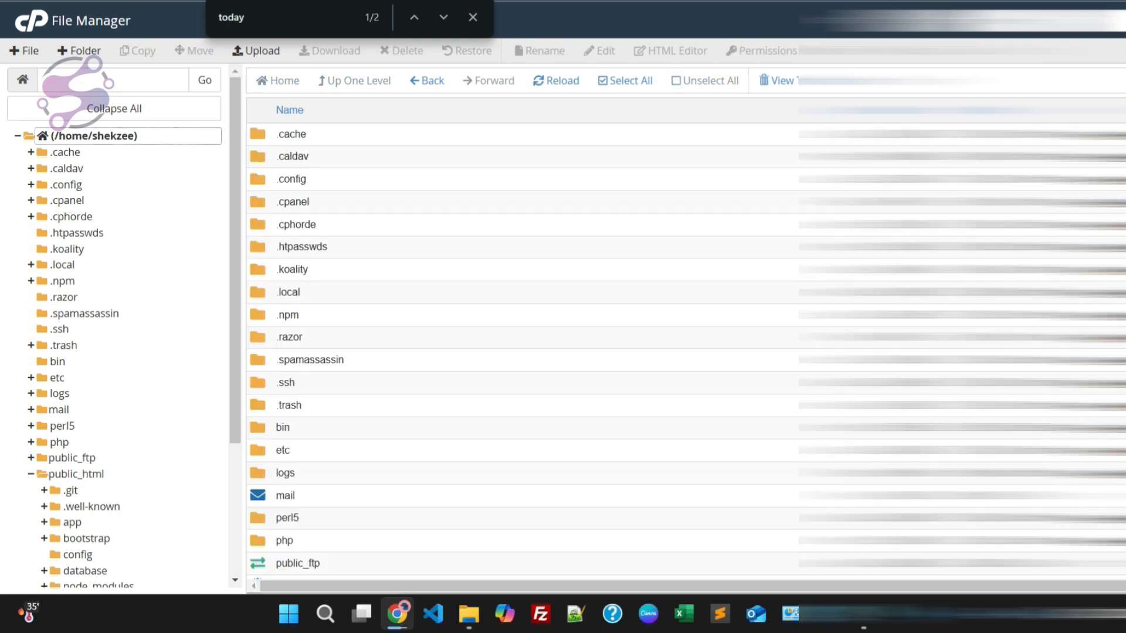
{"action": "scroll", "coordinate": [686, 352], "scroll_direction": "down", "scroll_amount": 2}
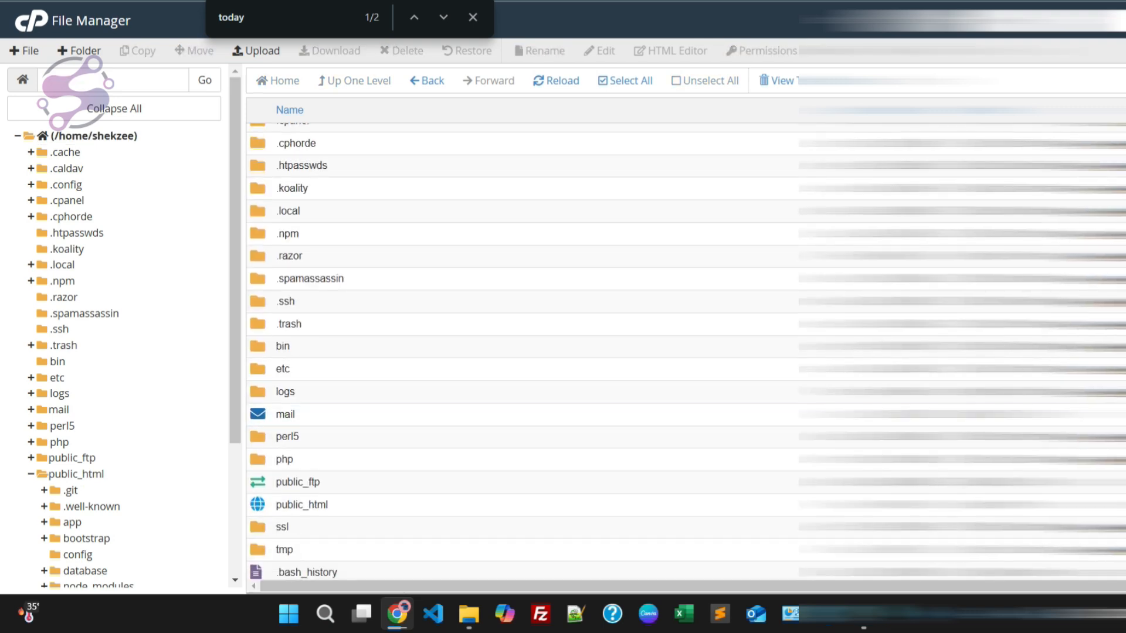
{"action": "double_click", "coordinate": [258, 414]}
{"action": "scroll", "coordinate": [368, 342], "scroll_direction": "down", "scroll_amount": 1}
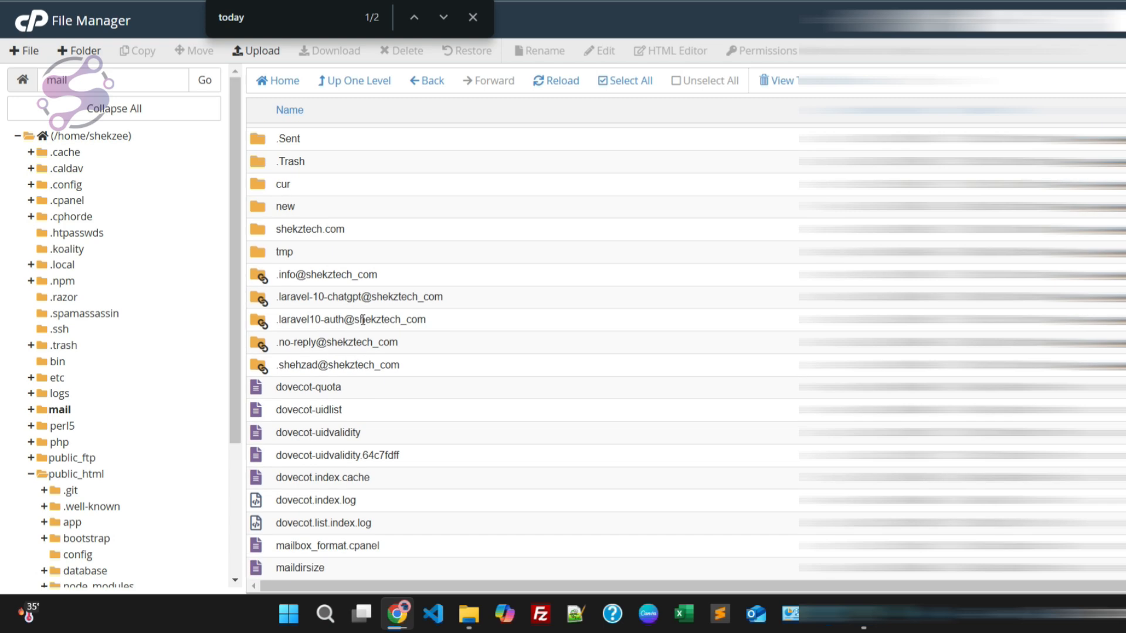
- Compress all contents of the mail folder into an archive named /mail/emails.zip and close the compression results
{"action": "left_click", "coordinate": [625, 81]}
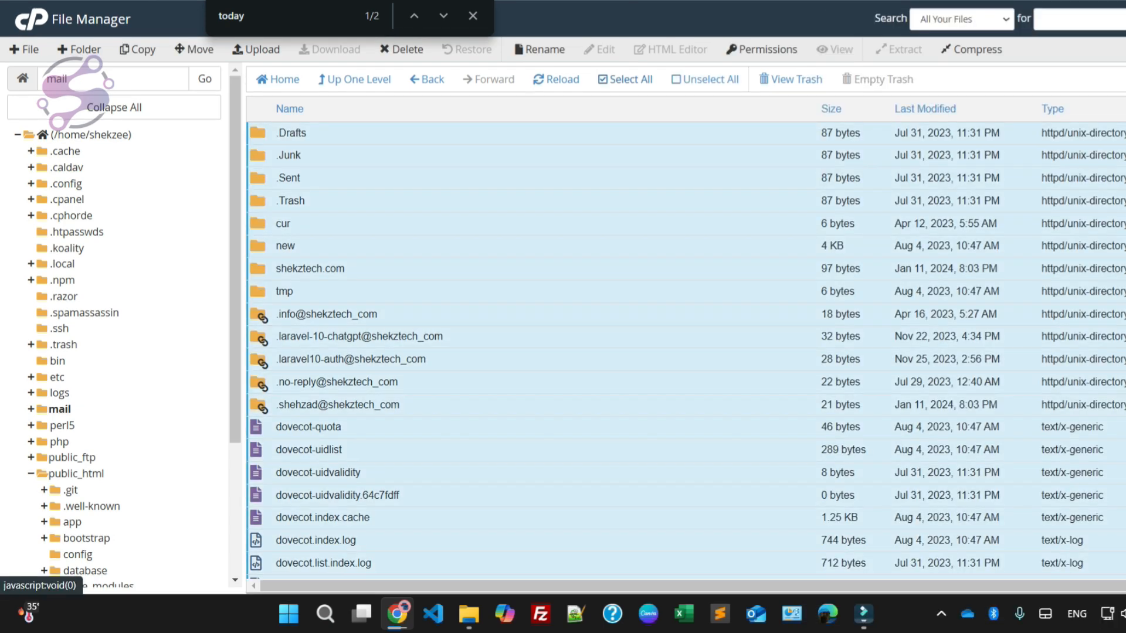
{"action": "right_click", "coordinate": [442, 146]}
{"action": "left_click", "coordinate": [490, 267]}
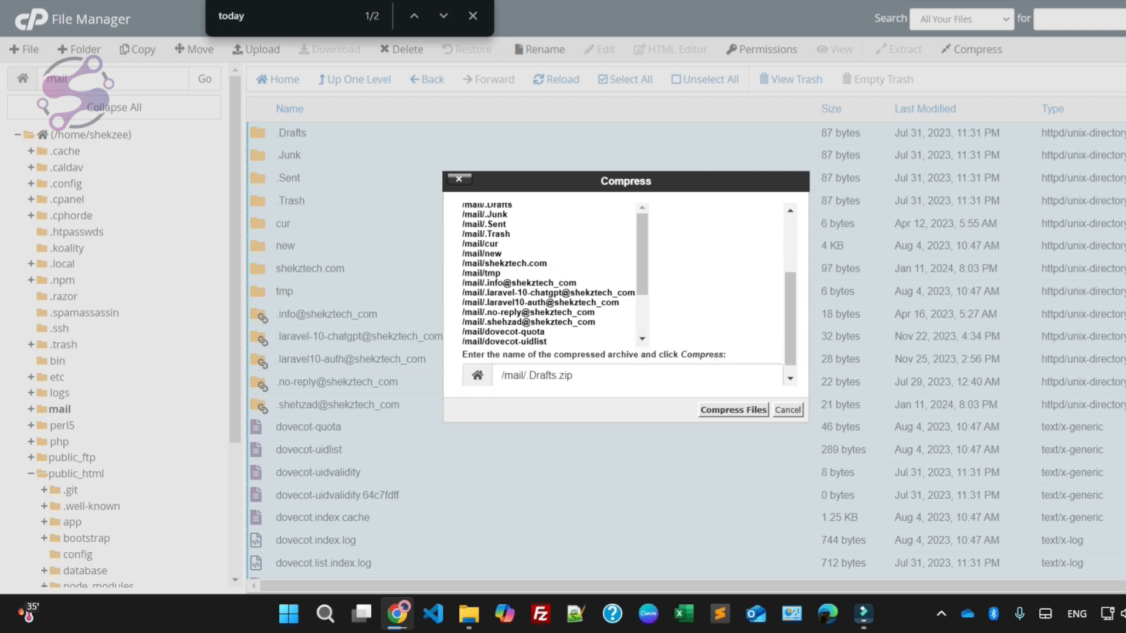
{"action": "scroll", "coordinate": [628, 293], "scroll_direction": "down", "scroll_amount": 1}
{"action": "left_click_drag", "start_coordinate": [554, 364], "coordinate": [525, 364]}
{"action": "key", "text": "BackSpace"}
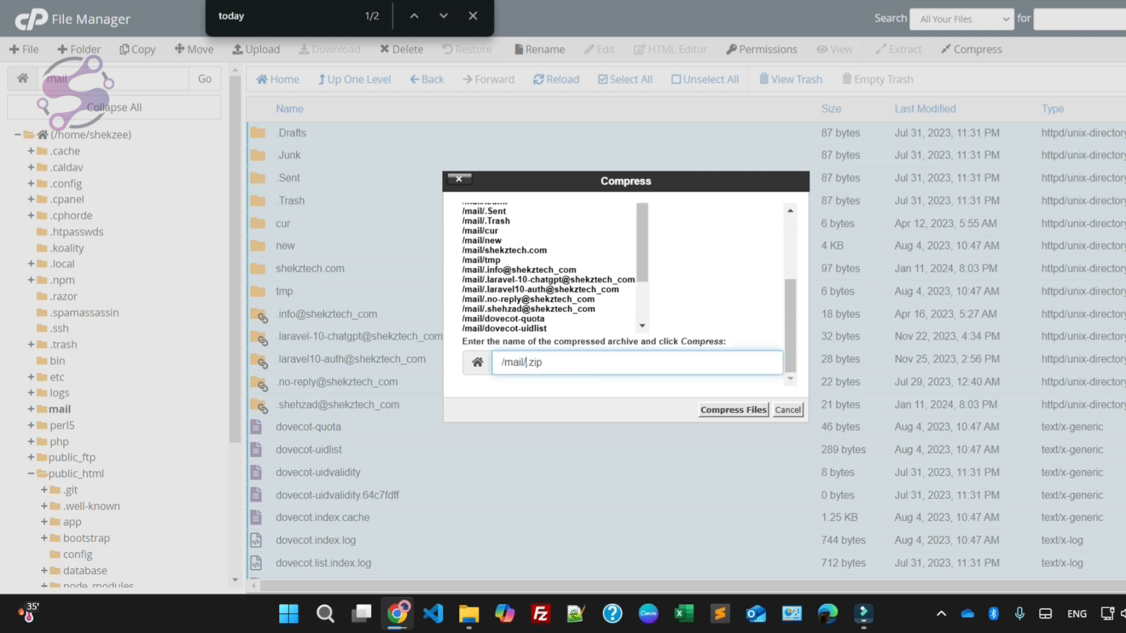
{"action": "type", "text": "emails"}
{"action": "key", "text": "Return"}
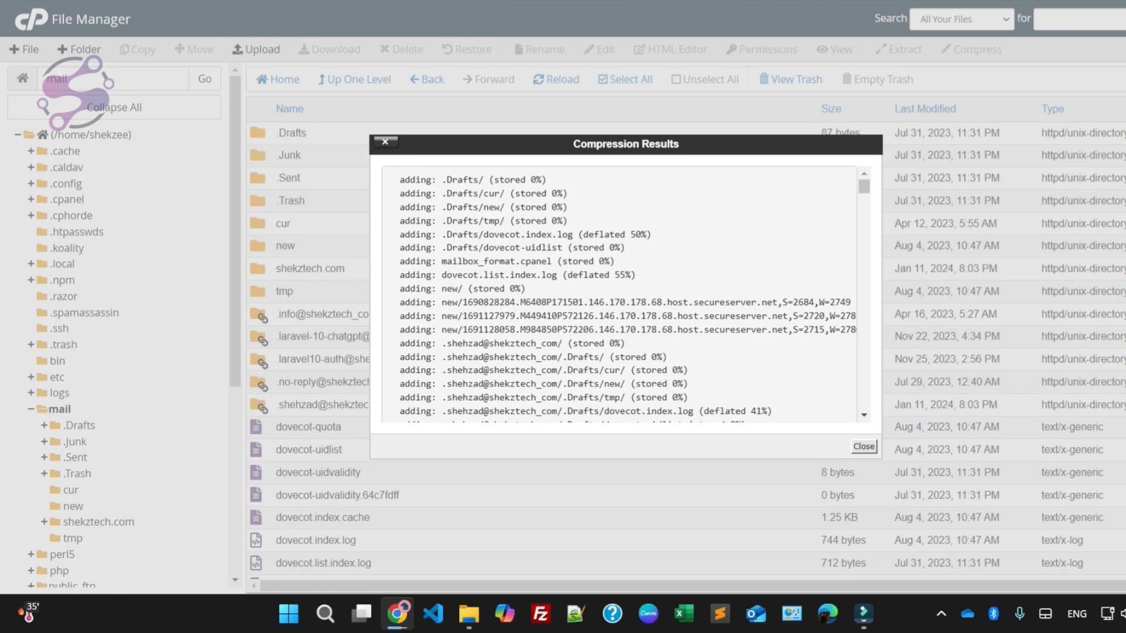
{"action": "left_click", "coordinate": [862, 446]}
- Select emails.zip in the mail folder and start downloading it
{"action": "scroll", "coordinate": [861, 445], "scroll_direction": "down", "scroll_amount": 1}
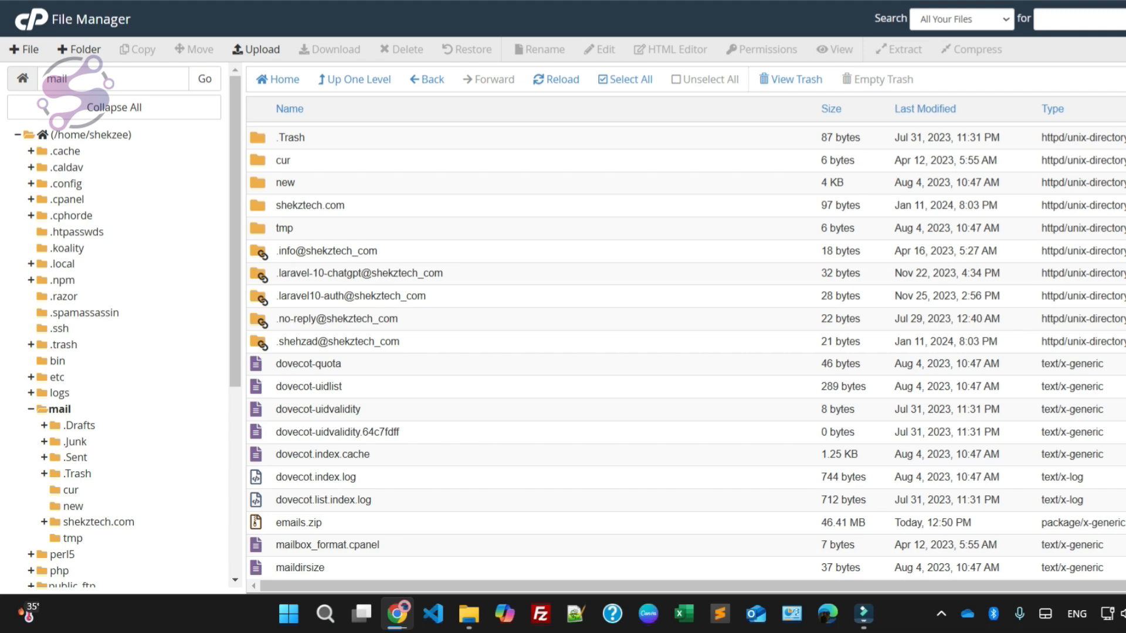
{"action": "left_click", "coordinate": [266, 523]}
{"action": "right_click", "coordinate": [267, 522]}
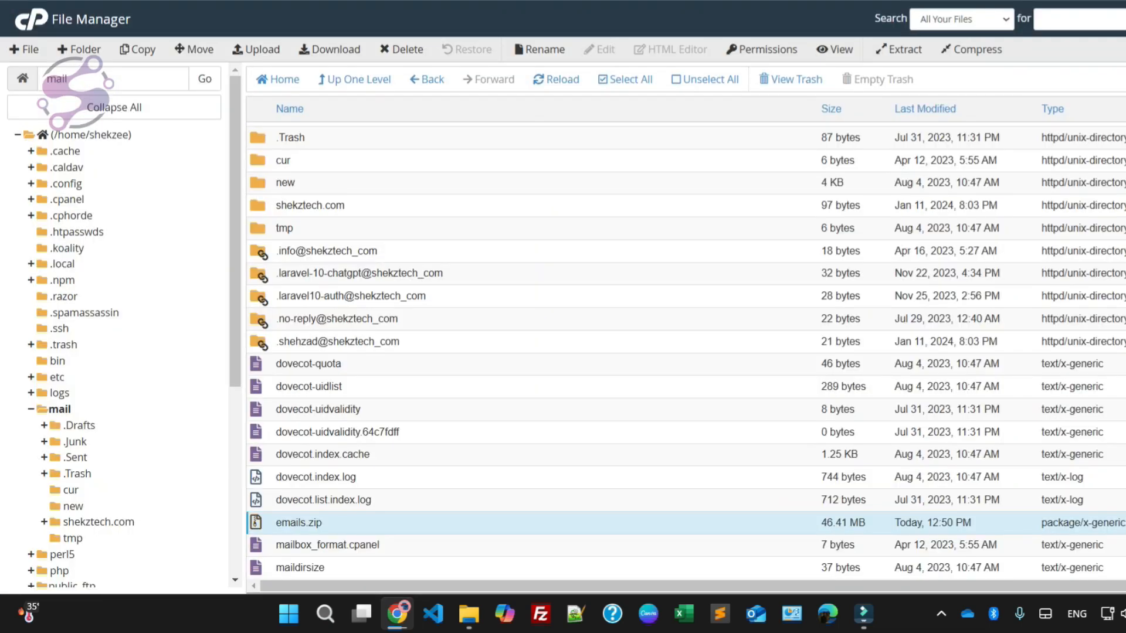
{"action": "right_click", "coordinate": [267, 522]}
{"action": "left_click", "coordinate": [310, 402]}
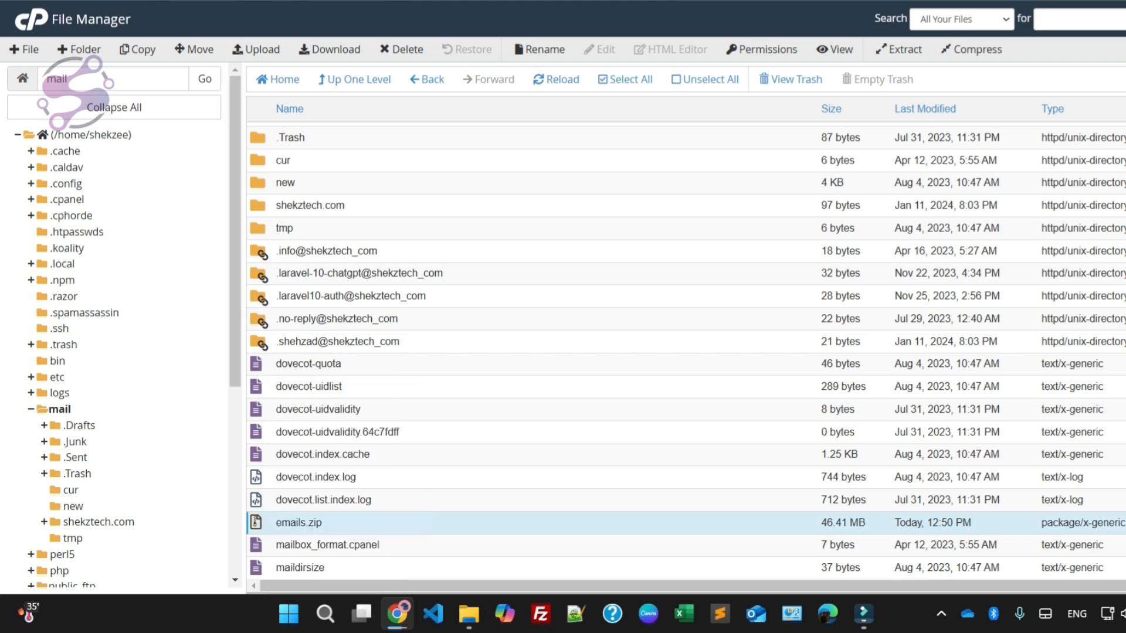